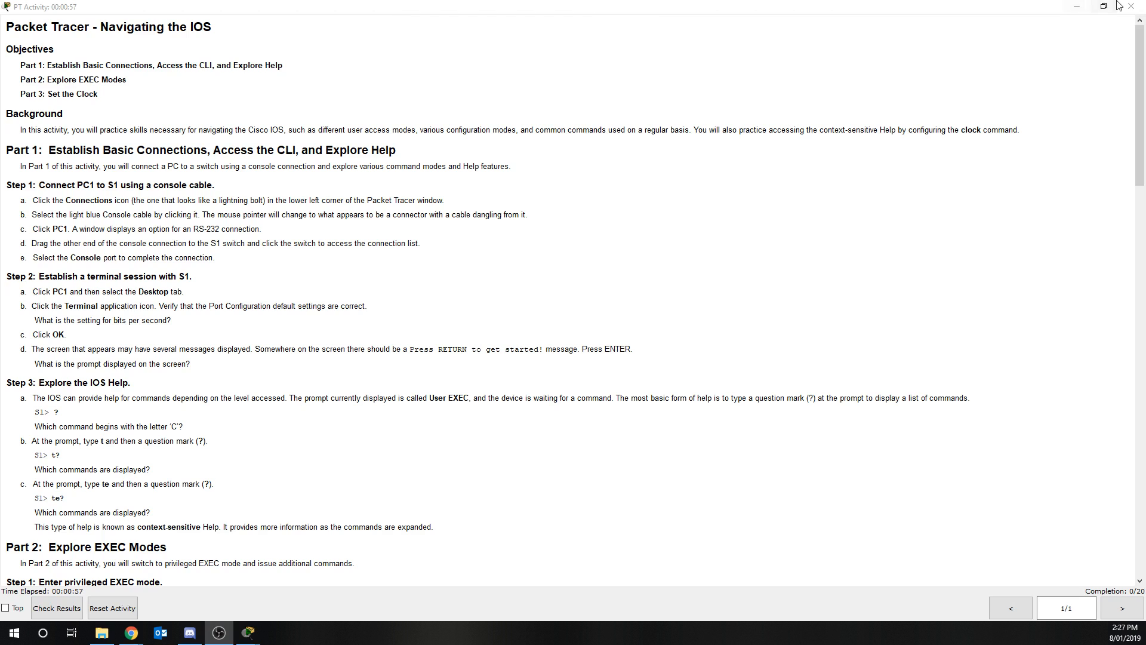
Review the activity instructions for connecting, exploring help, EXEC modes and setting the clock
{"action": "left_click", "coordinate": [1077, 7]}
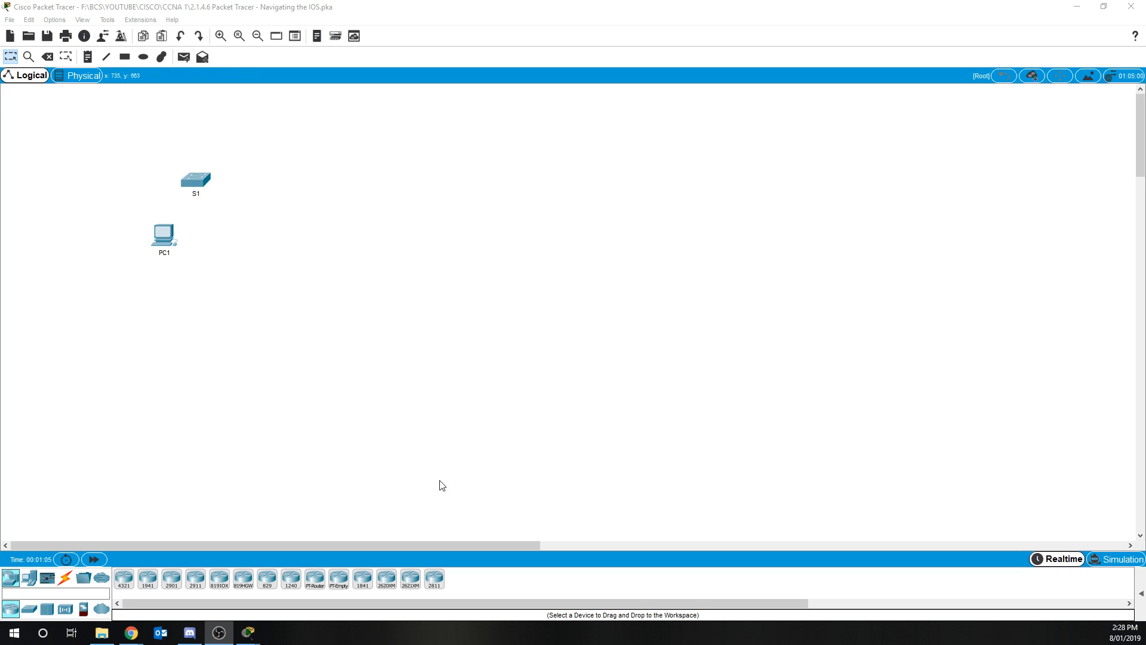
{"action": "mouse_move", "coordinate": [247, 638]}
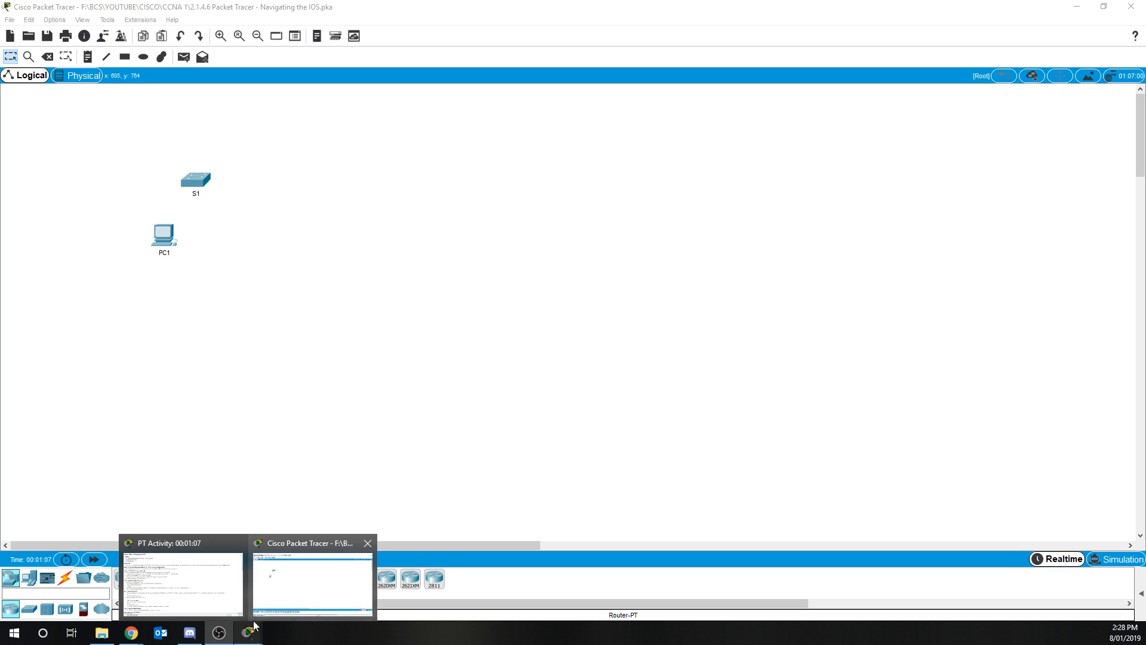
{"action": "left_click", "coordinate": [197, 593]}
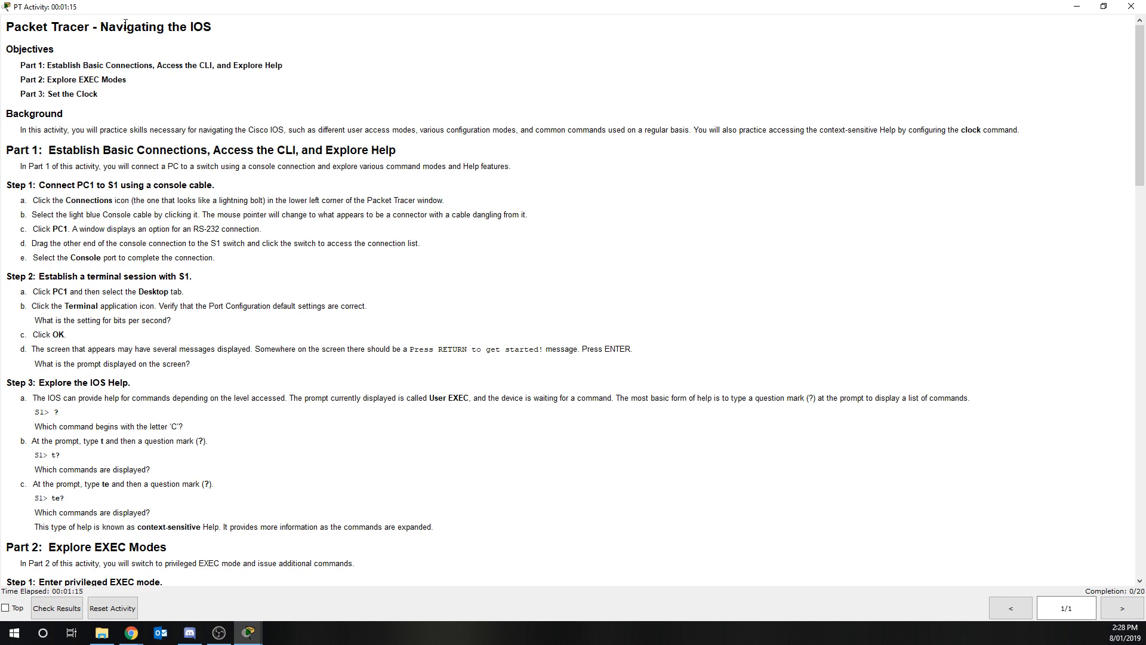
{"action": "scroll", "coordinate": [296, 421], "scroll_direction": "down", "scroll_amount": 3}
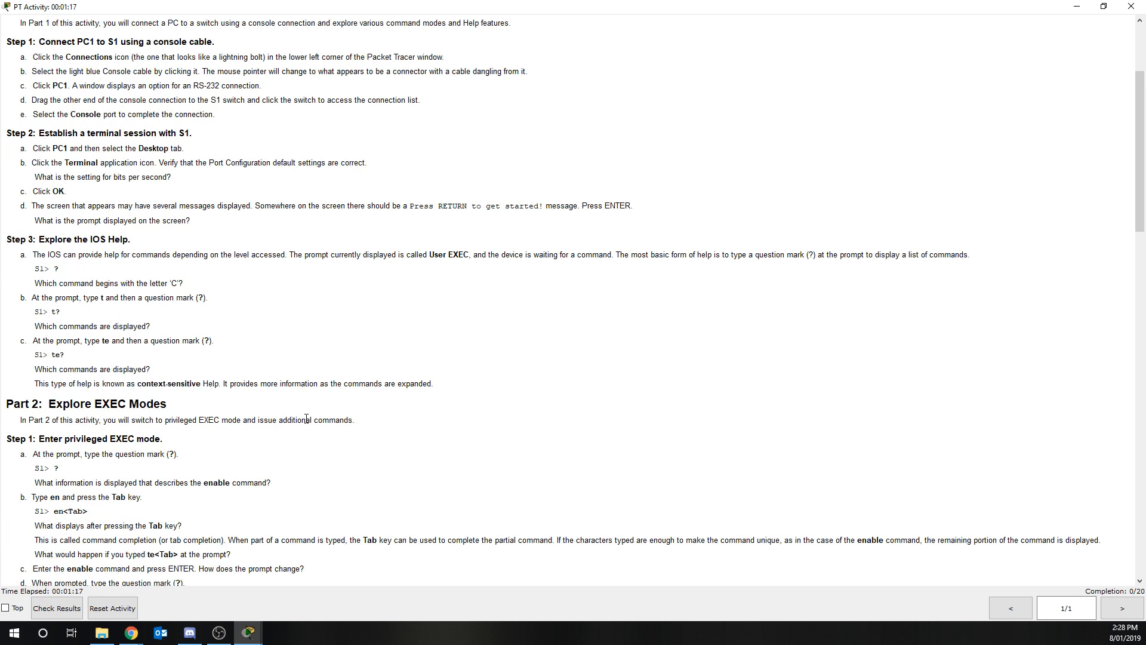
{"action": "scroll", "coordinate": [305, 418], "scroll_direction": "down", "scroll_amount": 3}
{"action": "scroll", "coordinate": [297, 415], "scroll_direction": "down", "scroll_amount": 1}
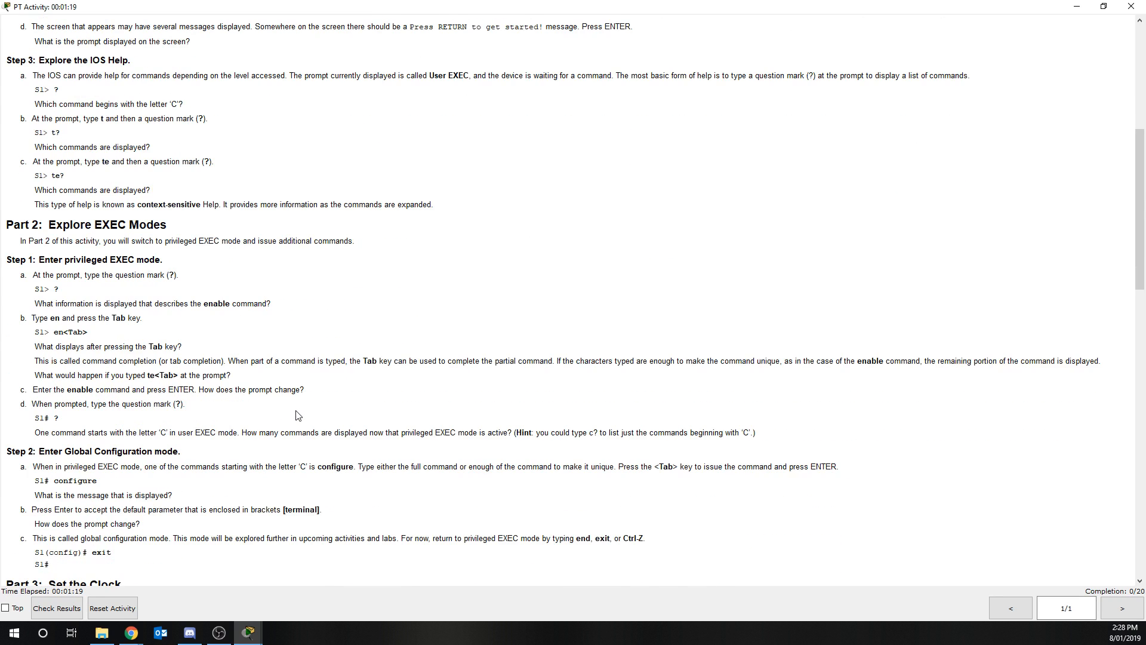
{"action": "scroll", "coordinate": [297, 415], "scroll_direction": "down", "scroll_amount": 3}
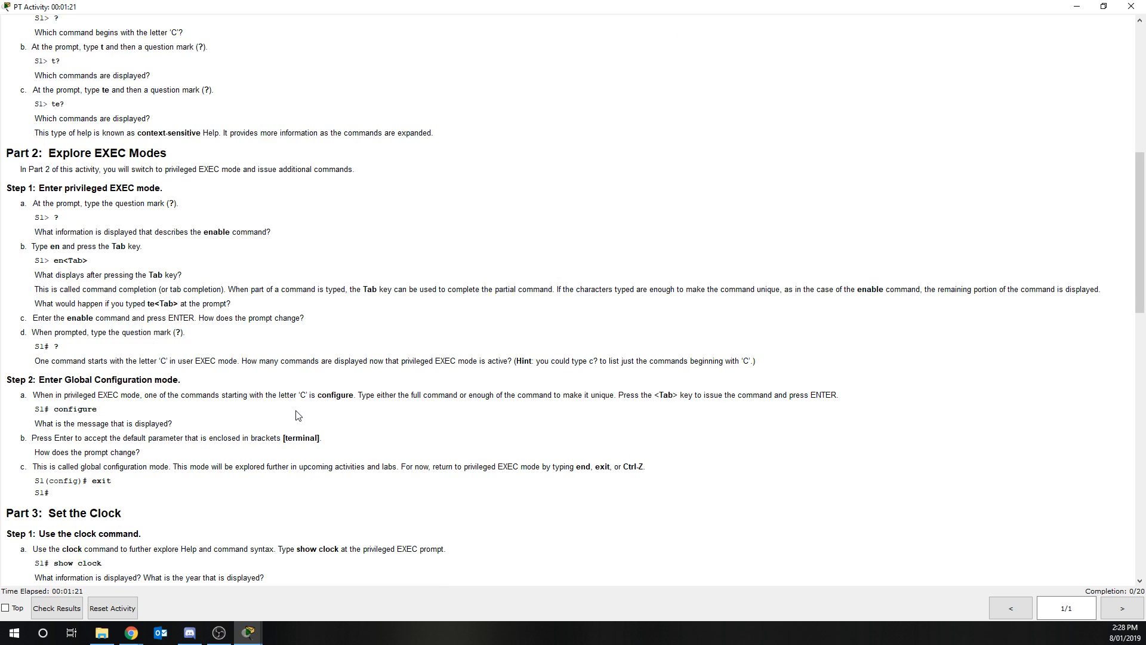
{"action": "scroll", "coordinate": [292, 426], "scroll_direction": "down", "scroll_amount": 1}
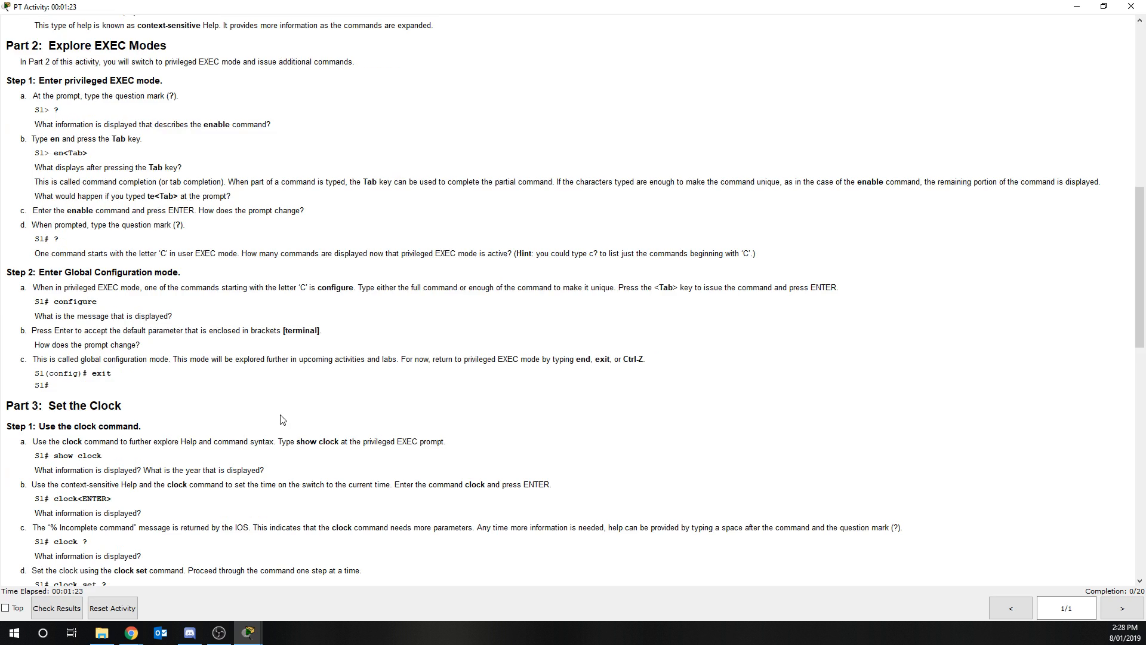
{"action": "scroll", "coordinate": [280, 418], "scroll_direction": "down", "scroll_amount": 3}
{"action": "scroll", "coordinate": [280, 417], "scroll_direction": "down", "scroll_amount": 4}
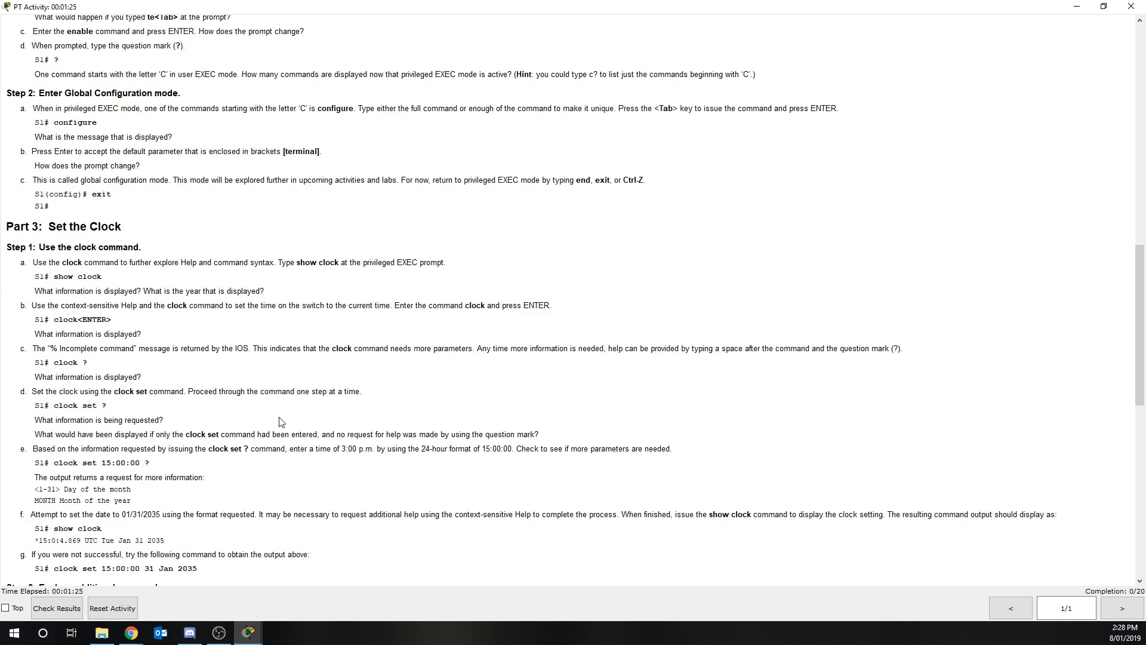
{"action": "scroll", "coordinate": [275, 421], "scroll_direction": "down", "scroll_amount": 1}
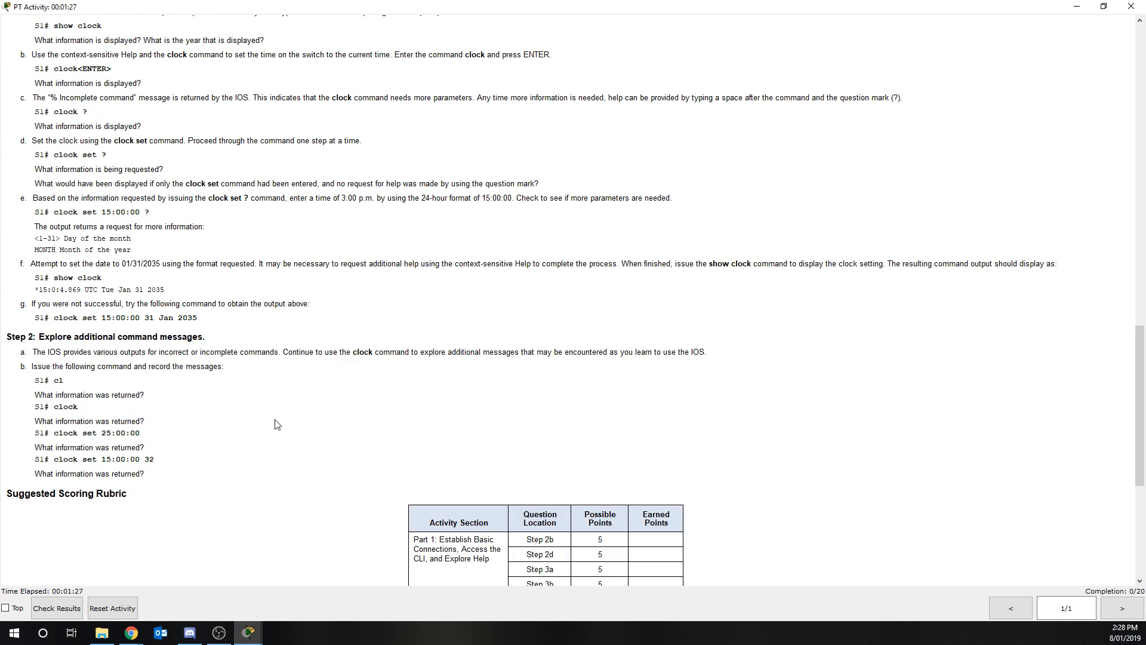
{"action": "scroll", "coordinate": [274, 421], "scroll_direction": "up", "scroll_amount": 2}
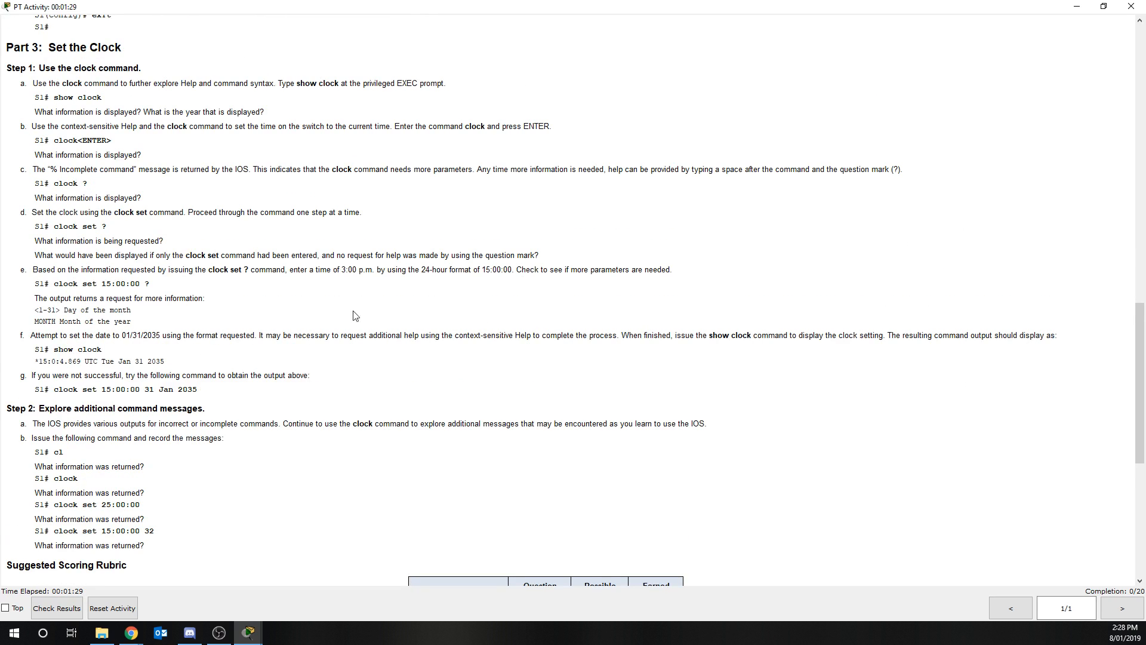
Shrink the instructions window and move it out of the way of the workspace
{"action": "double_click", "coordinate": [445, 13]}
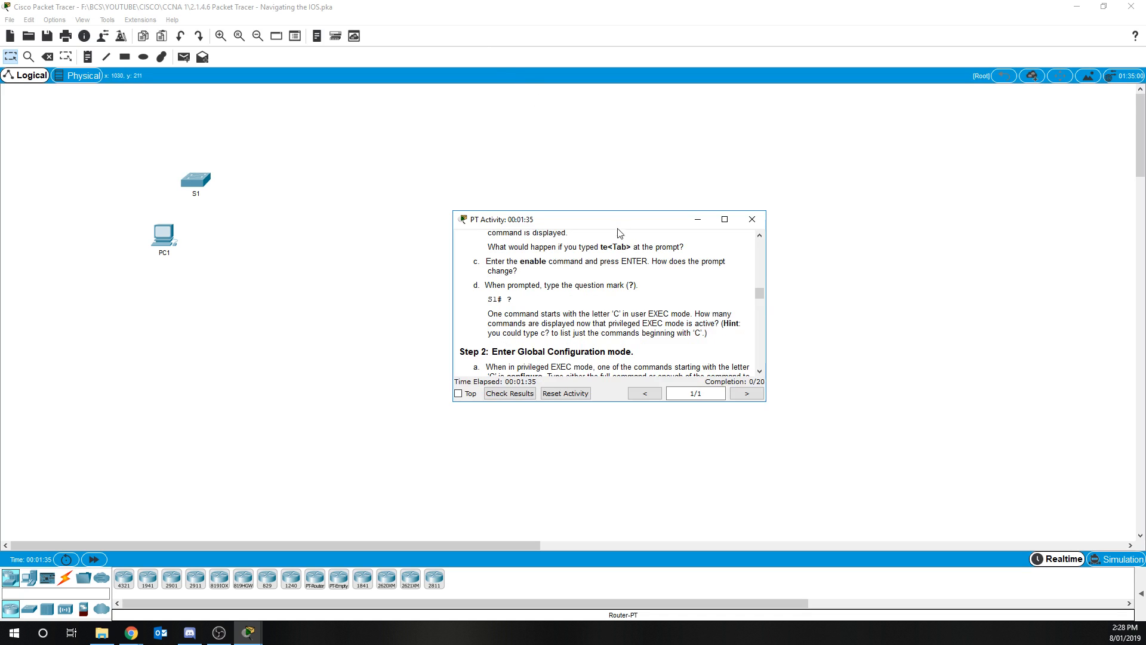
{"action": "left_click_drag", "start_coordinate": [645, 225], "coordinate": [0, 251]}
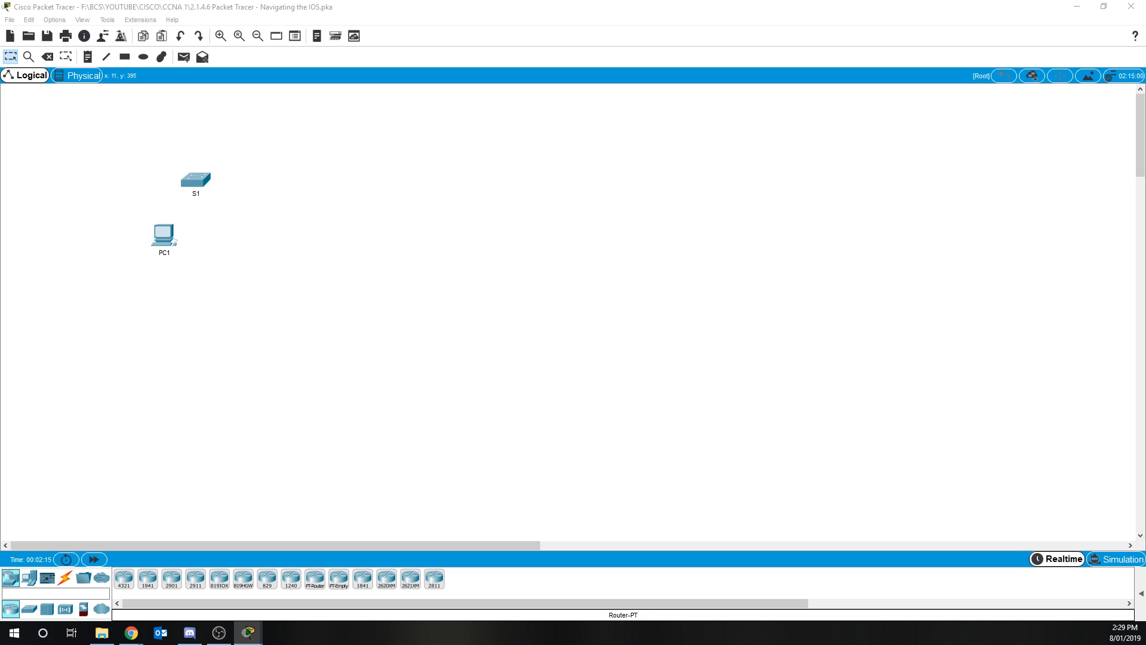
Connect PC1's RS 232 port to S1's Console port with a console cable
{"action": "left_click", "coordinate": [66, 580]}
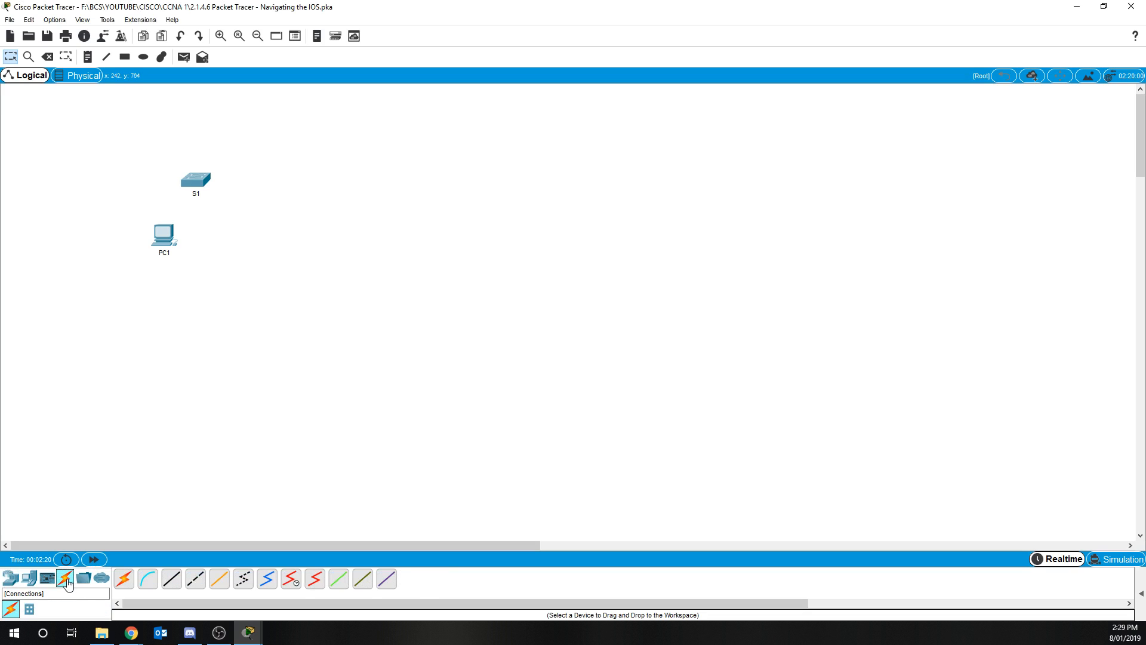
{"action": "left_click", "coordinate": [150, 581]}
{"action": "left_click", "coordinate": [160, 237]}
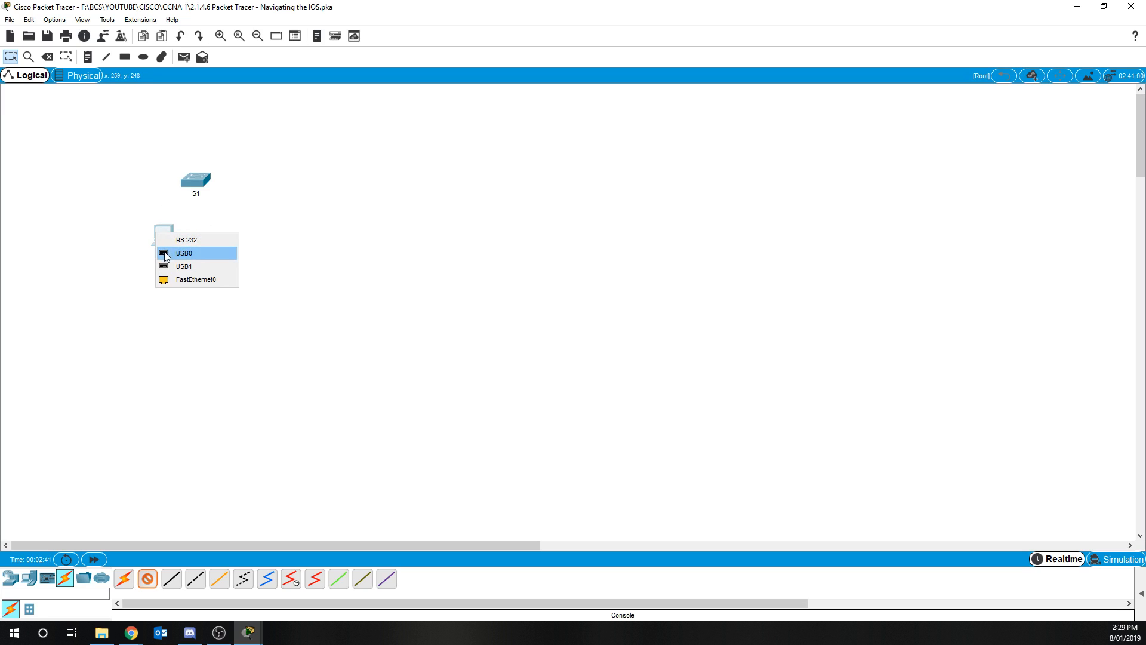
{"action": "left_click", "coordinate": [195, 241]}
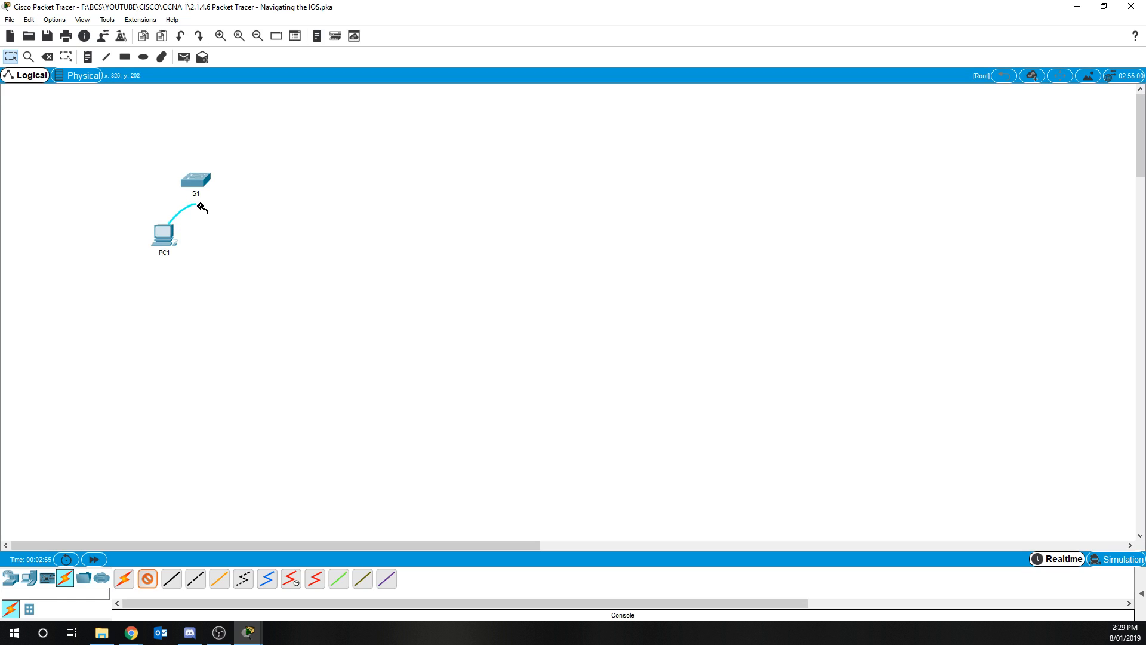
{"action": "left_click", "coordinate": [192, 179]}
{"action": "left_click", "coordinate": [228, 186]}
Open the Terminal on PC1's desktop and accept the default port configuration
{"action": "mouse_move", "coordinate": [167, 233]}
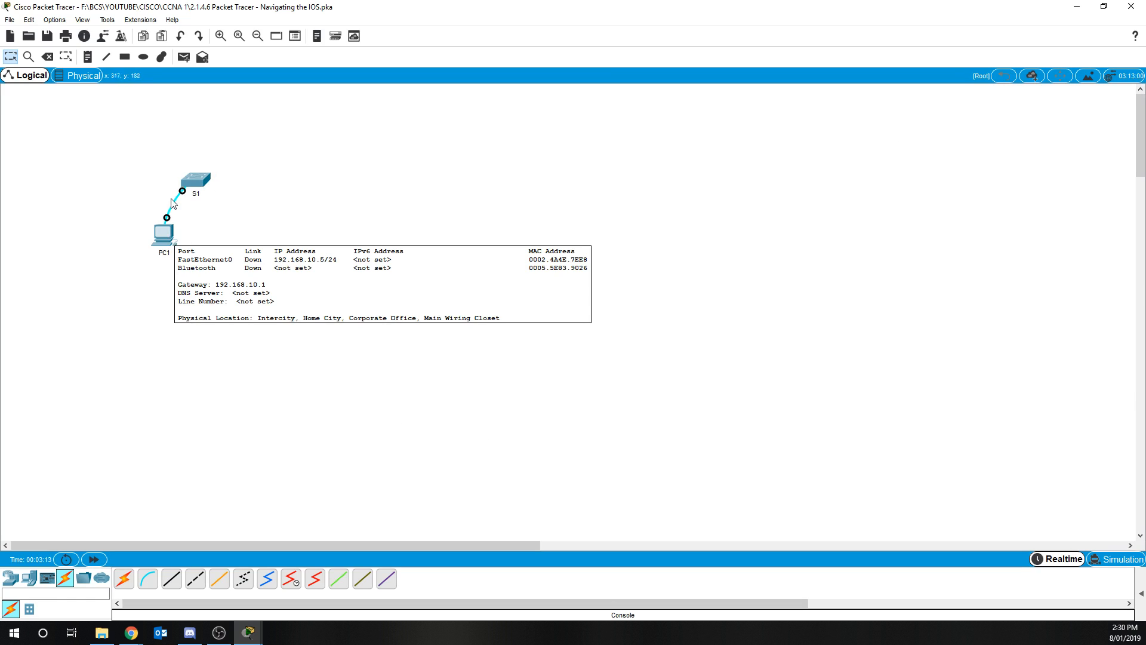
{"action": "left_click", "coordinate": [169, 241]}
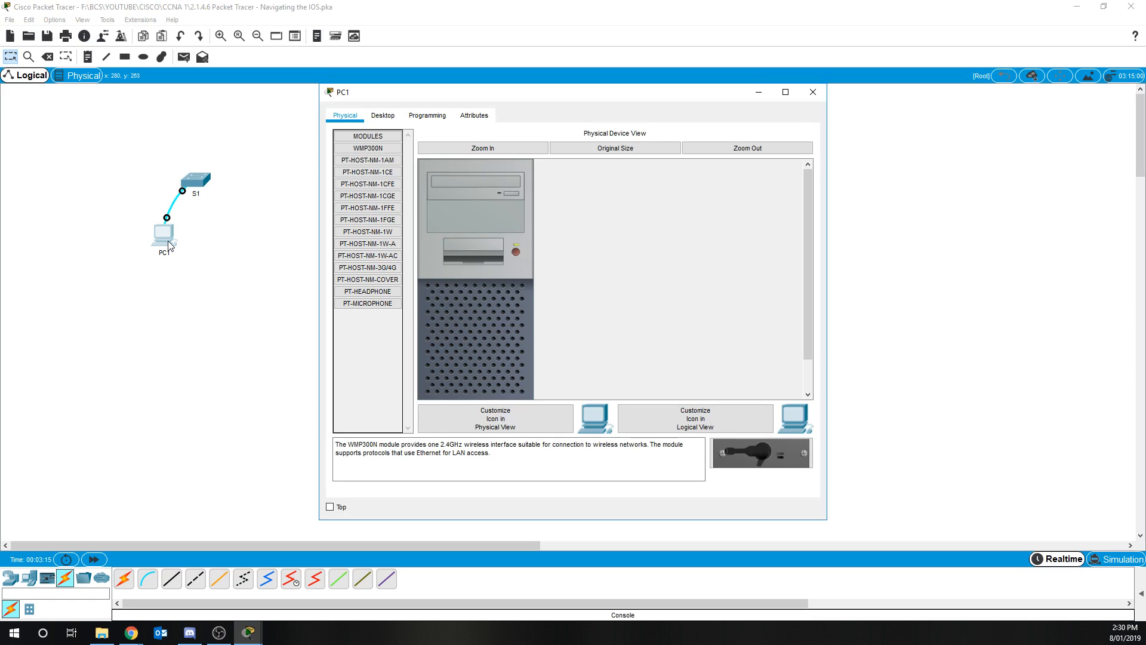
{"action": "left_click", "coordinate": [383, 116]}
{"action": "left_click", "coordinate": [561, 177]}
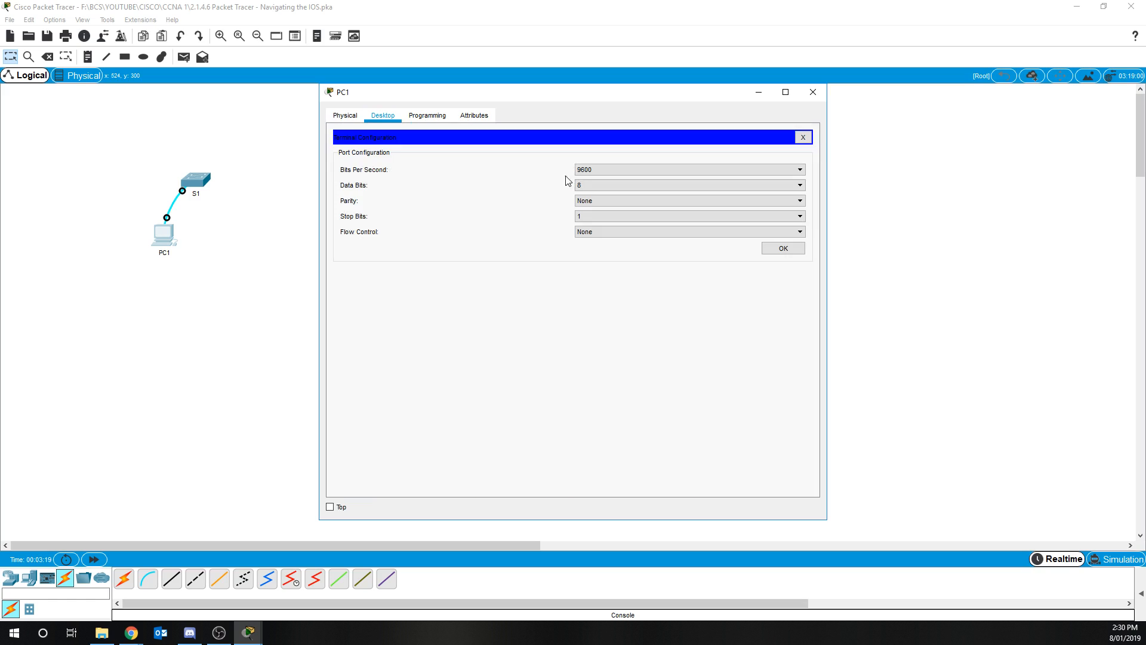
{"action": "left_click", "coordinate": [784, 248]}
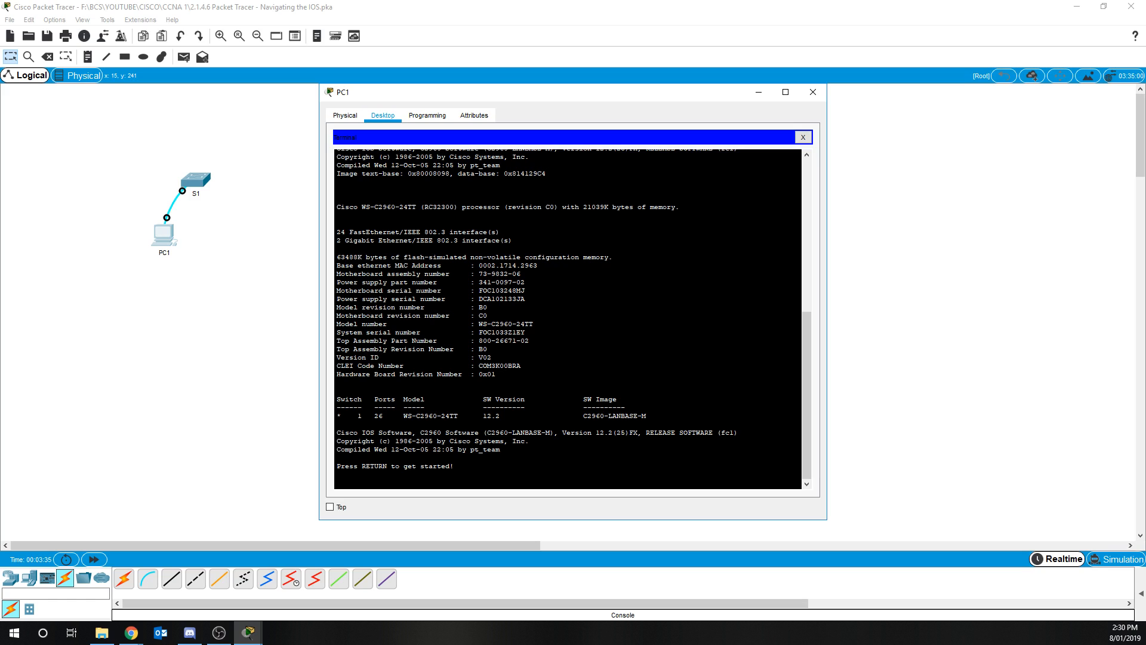
{"action": "left_click_drag", "start_coordinate": [0, 322], "coordinate": [197, 36]}
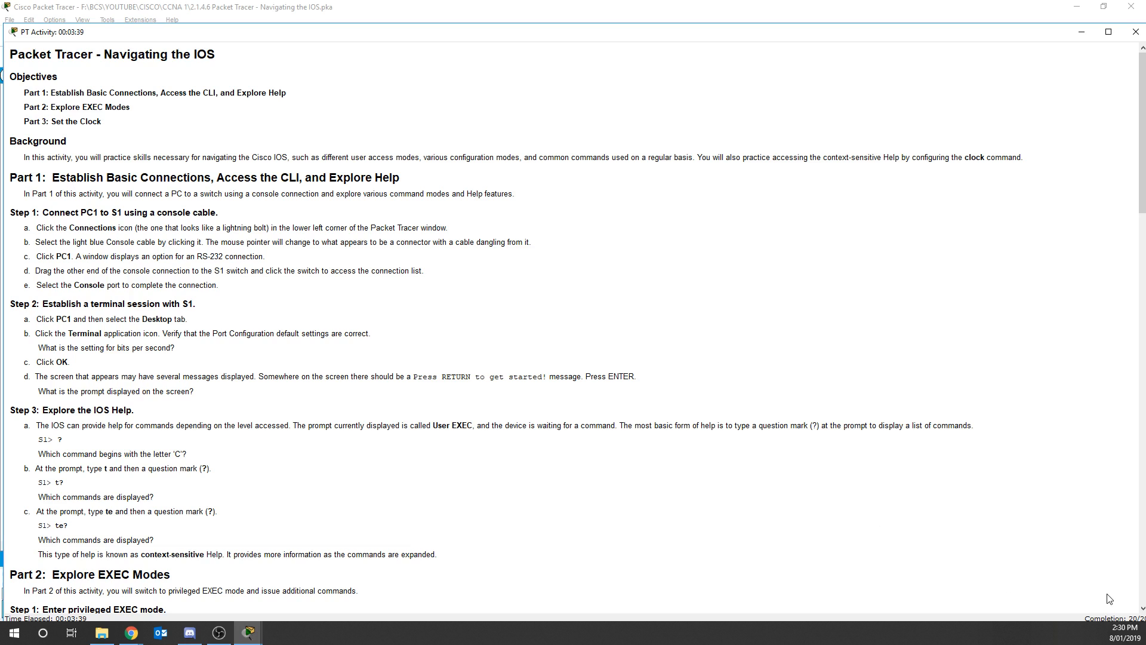
{"action": "left_click", "coordinate": [581, 9]}
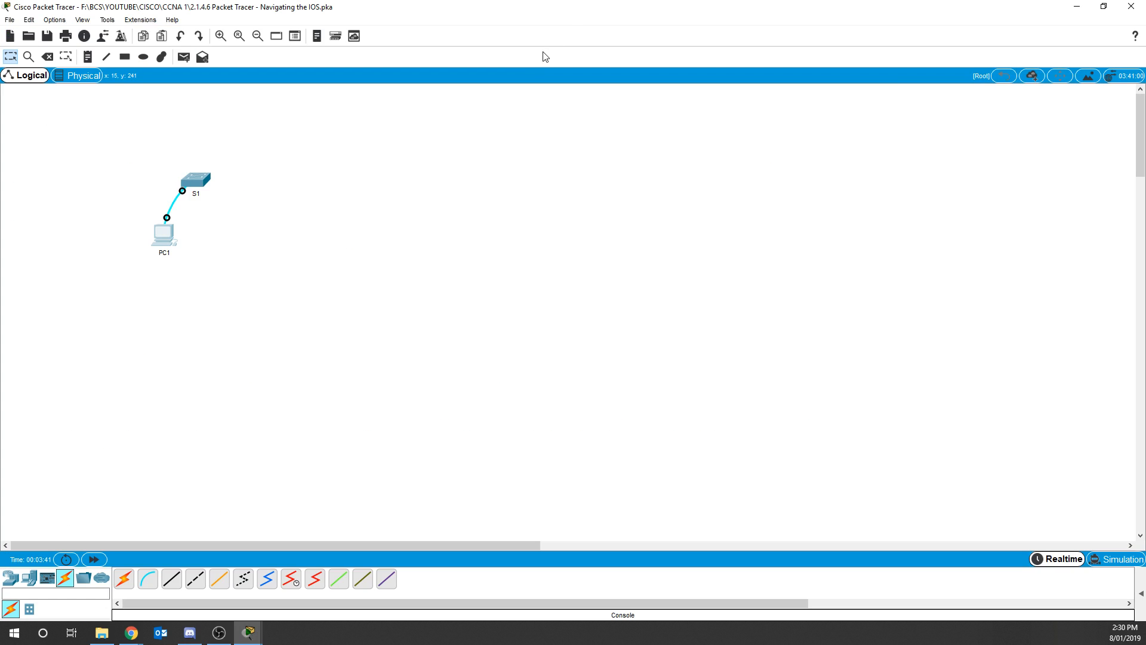
{"action": "mouse_move", "coordinate": [250, 638]}
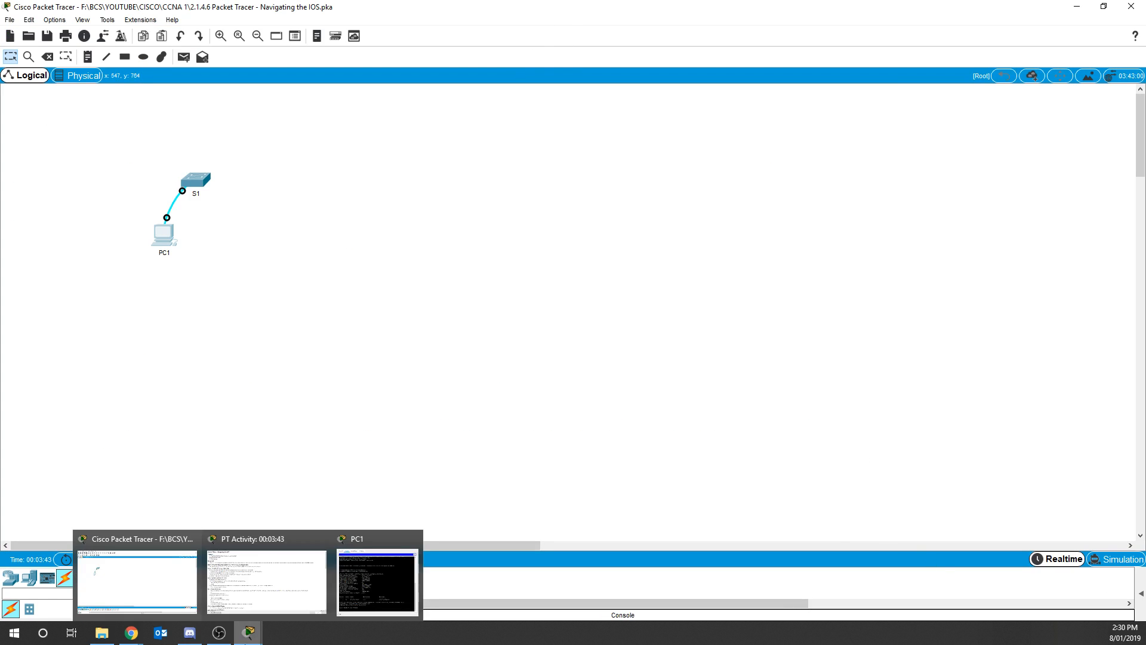
{"action": "left_click", "coordinate": [276, 597]}
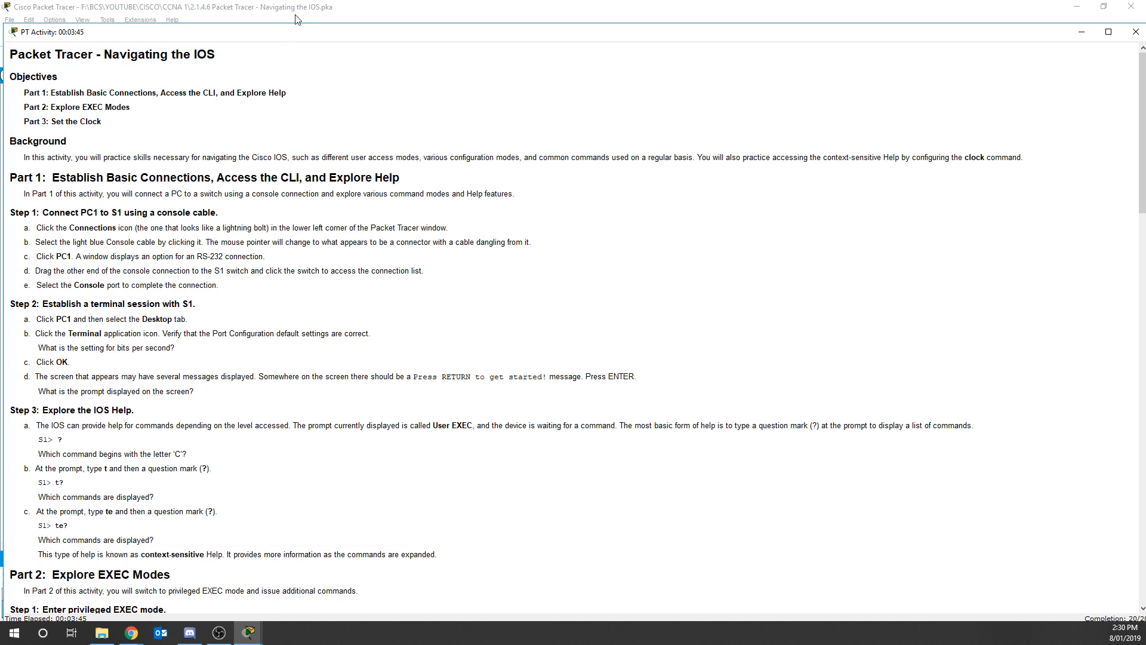
{"action": "left_click", "coordinate": [1082, 32]}
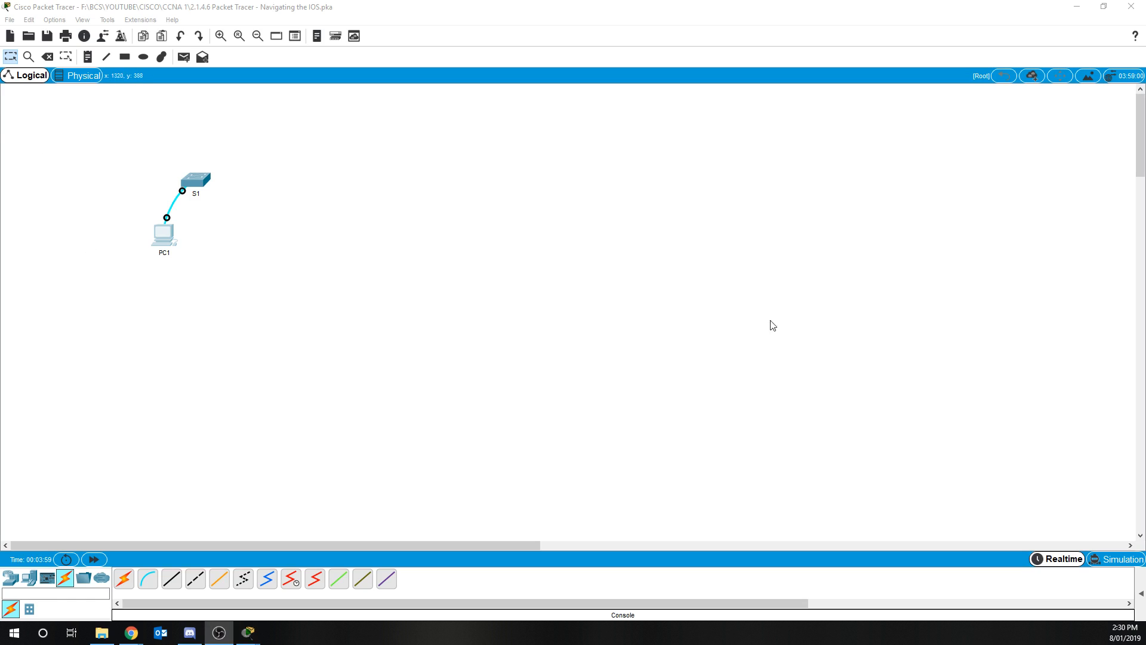
Reopen PC1's terminal, start the session on S1, and list the user EXEC commands with ?
{"action": "left_click", "coordinate": [166, 238]}
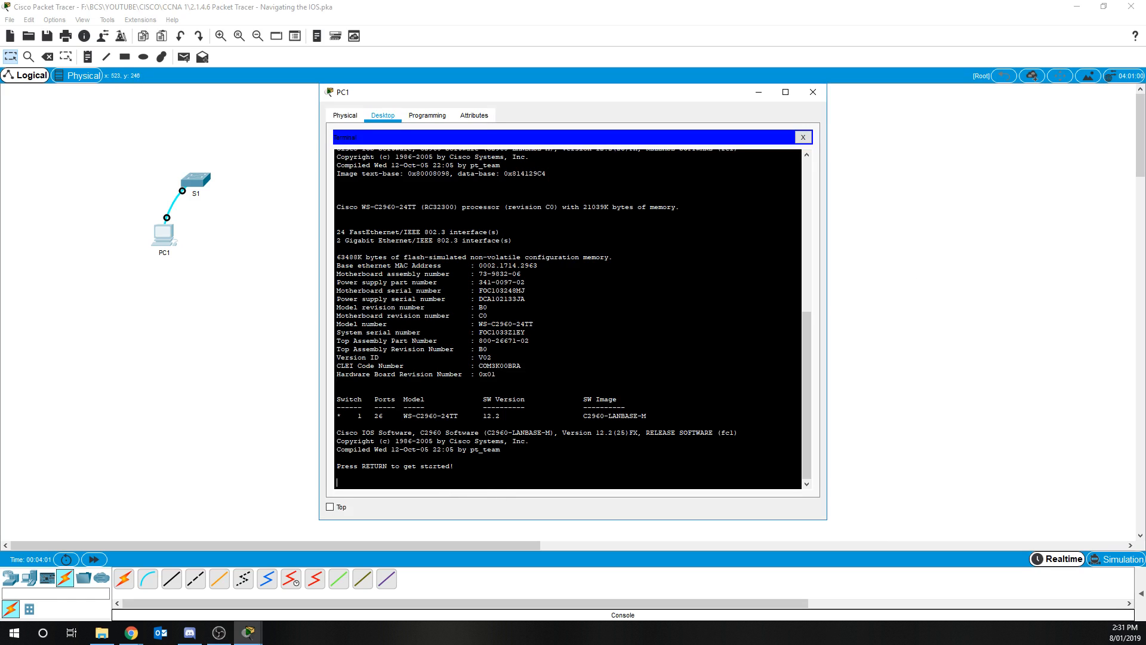
{"action": "key", "text": "Return"}
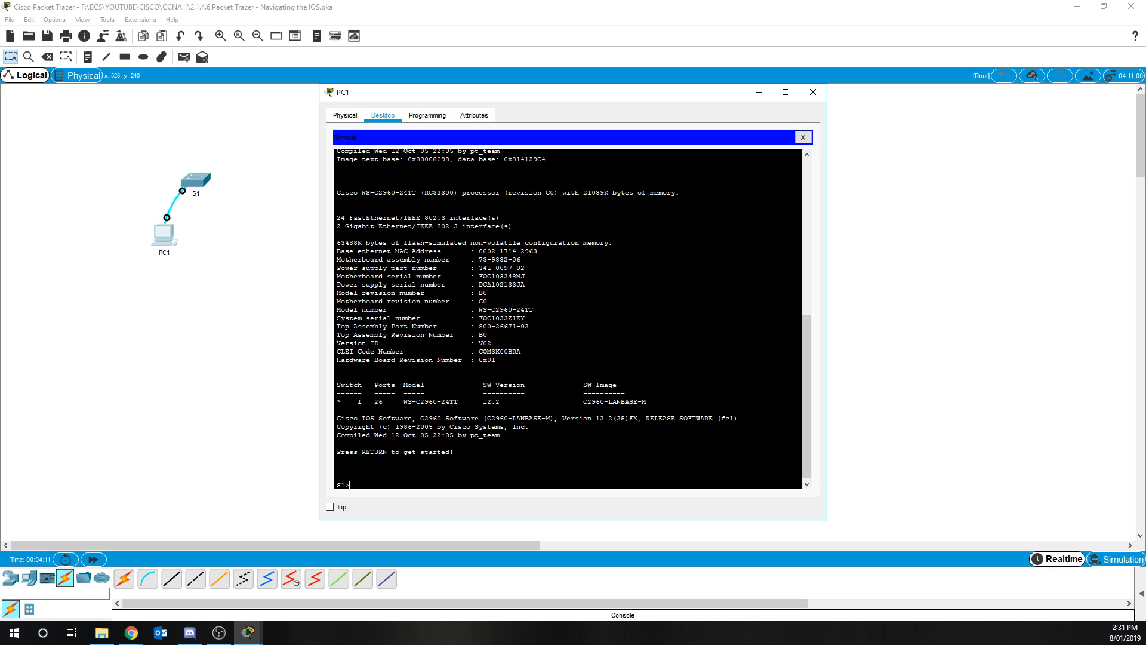
{"action": "type", "text": "?"}
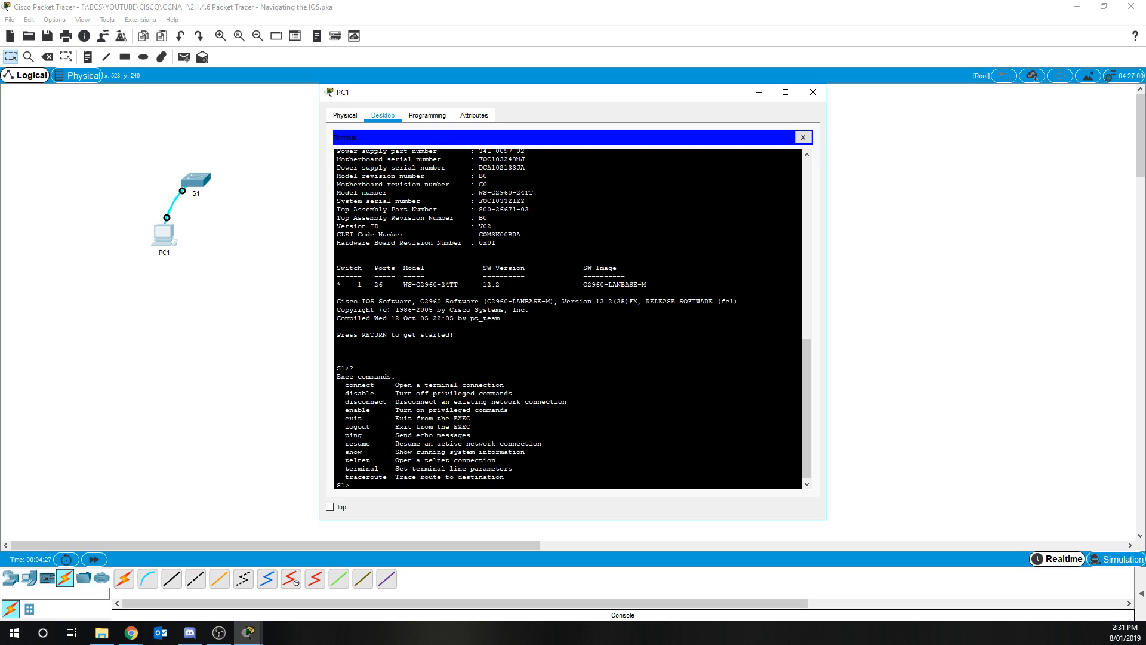
Use context-sensitive help to list commands beginning with C, di and d
{"action": "type", "text": "C?"}
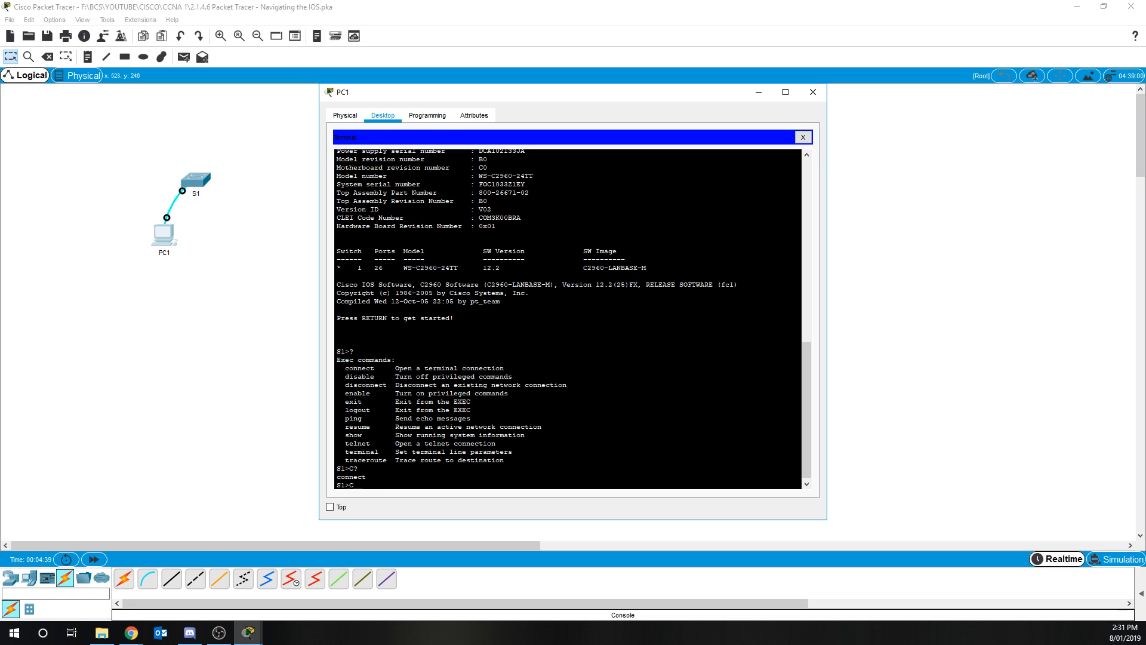
{"action": "key", "text": "BackSpace"}
{"action": "type", "text": "di?"}
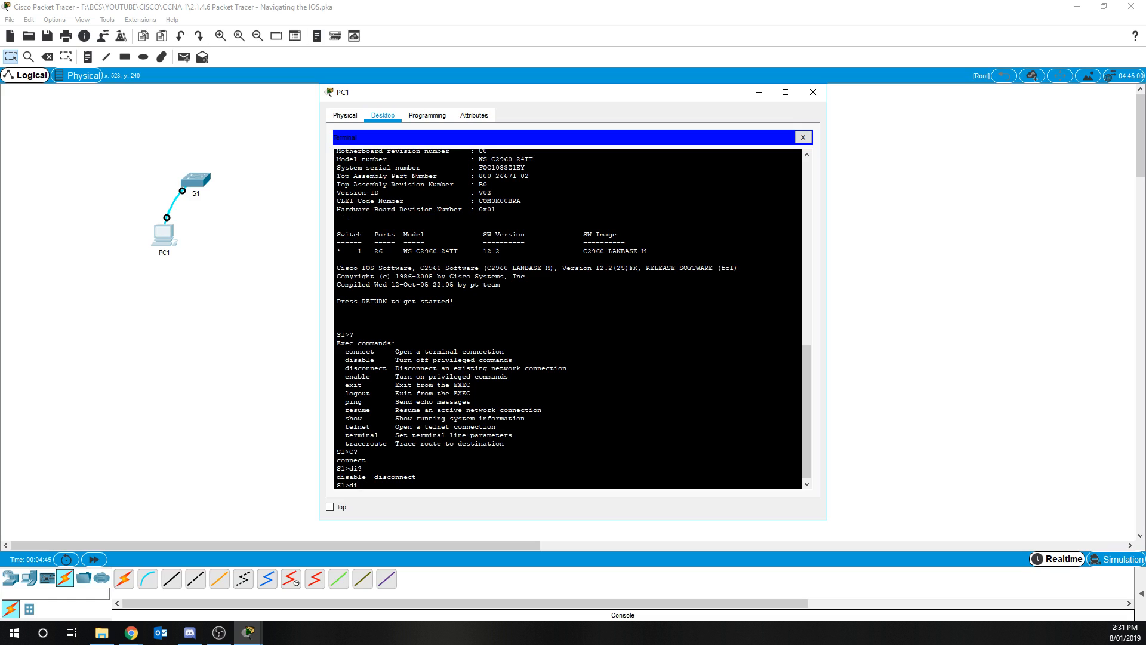
{"action": "type", "text": "?"}
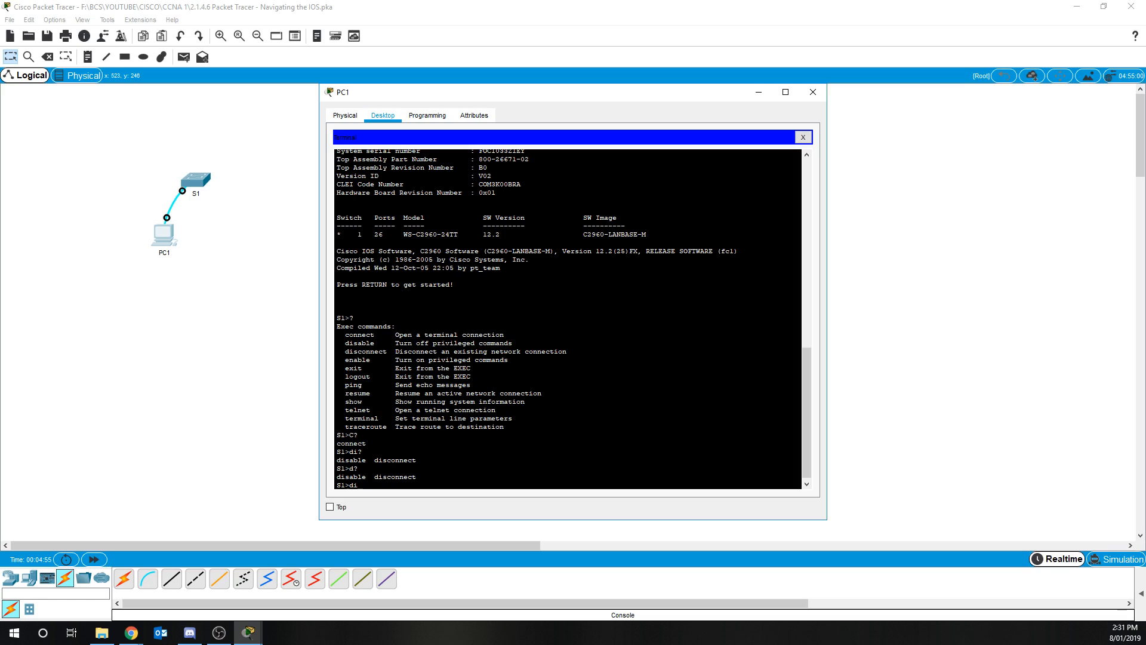
Tab-complete dis and disa to disable, then request the parameters of disable with ?
{"action": "type", "text": "s"}
{"action": "key", "text": "Tab"}
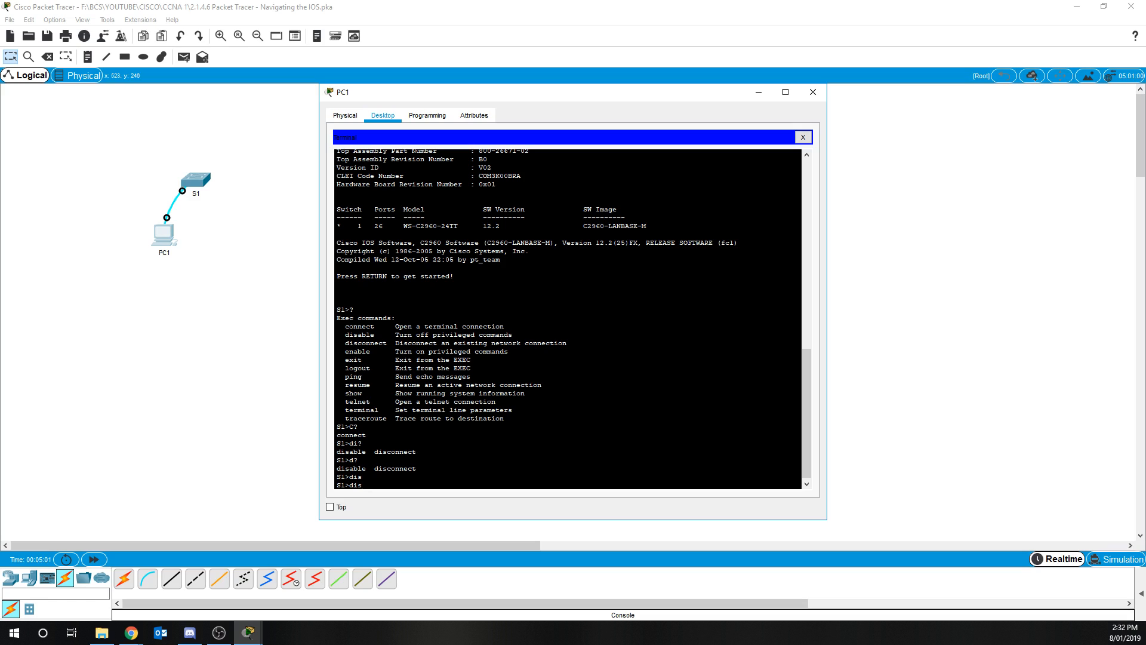
{"action": "type", "text": "a"}
{"action": "key", "text": "Tab"}
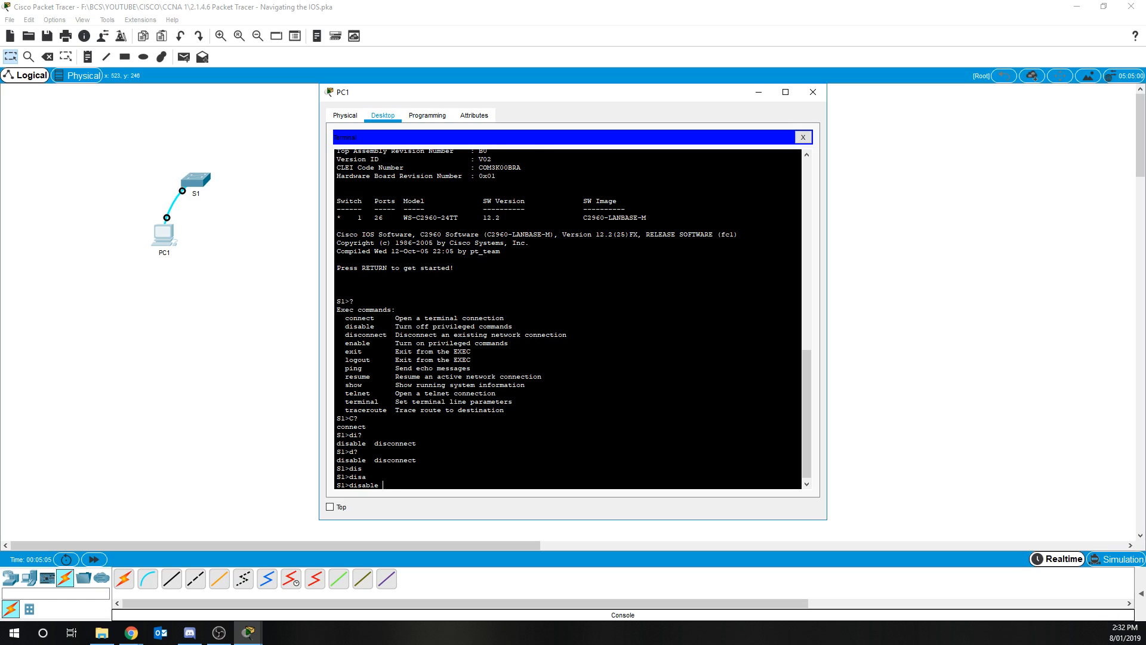
{"action": "type", "text": "?"}
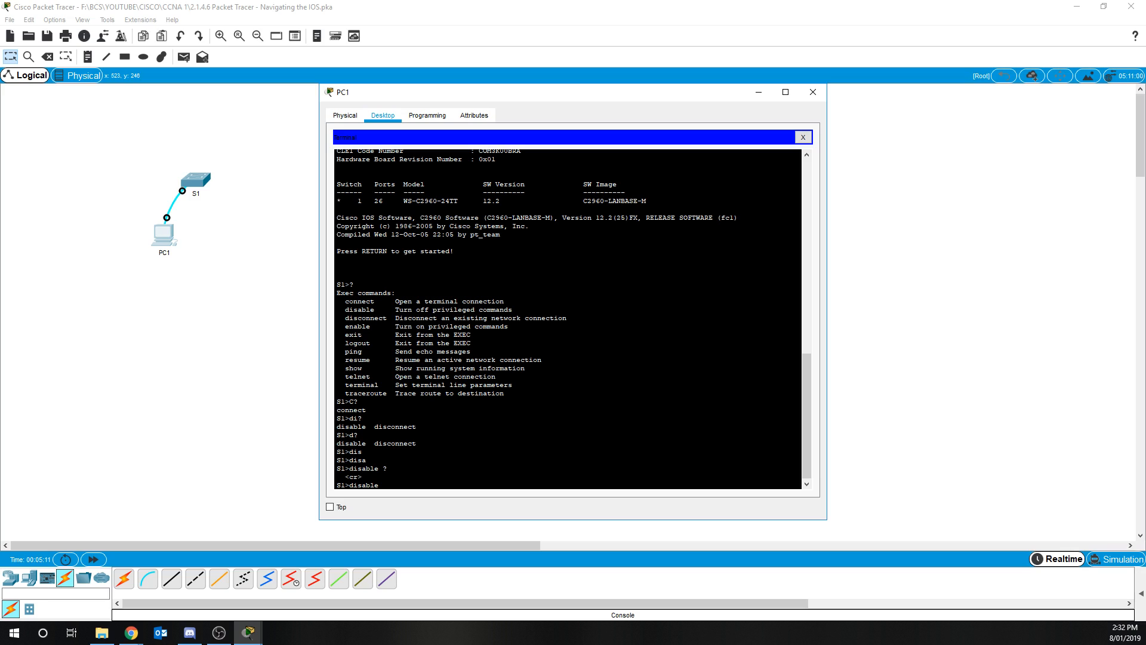
Clear the line and enter privileged EXEC mode with the en command
{"action": "key", "text": "BackSpace"}
{"action": "key", "text": "BackSpace"}
{"action": "key", "text": "BackSpace"}
{"action": "key", "text": "BackSpace"}
{"action": "key", "text": "BackSpace"}
{"action": "key", "text": "BackSpace"}
{"action": "key", "text": "BackSpace"}
{"action": "key", "text": "BackSpace"}
{"action": "type", "text": "en"}
{"action": "key", "text": "Return"}
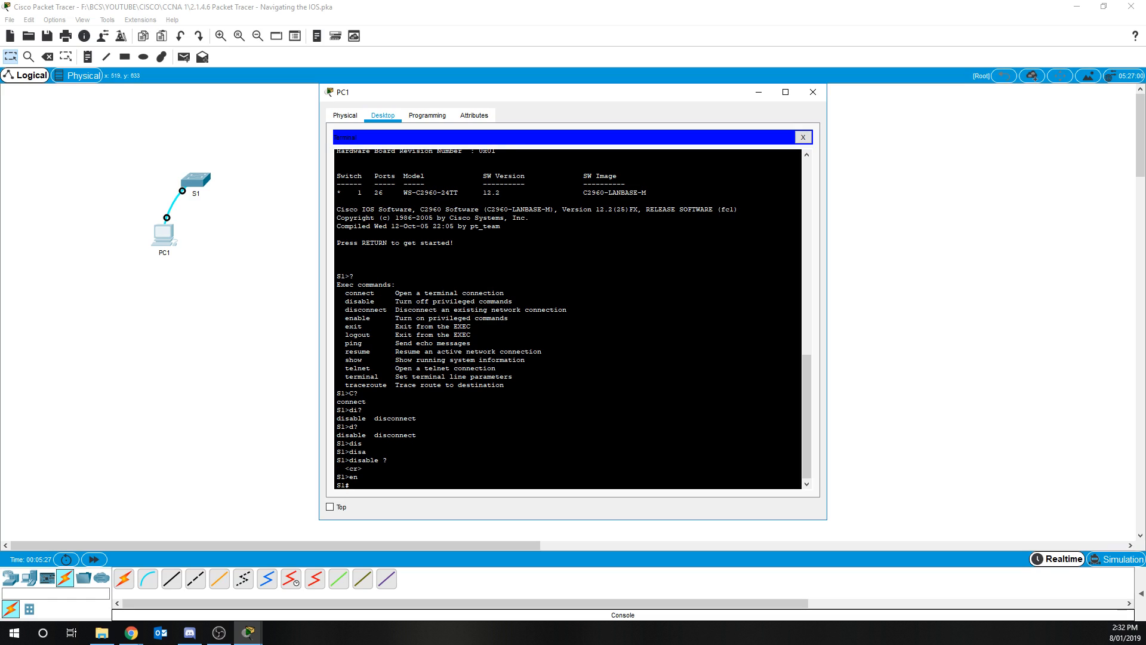
Leave the session with exit and start it again at the user EXEC prompt
{"action": "type", "text": "exit"}
{"action": "key", "text": "Return"}
{"action": "key", "text": "Return"}
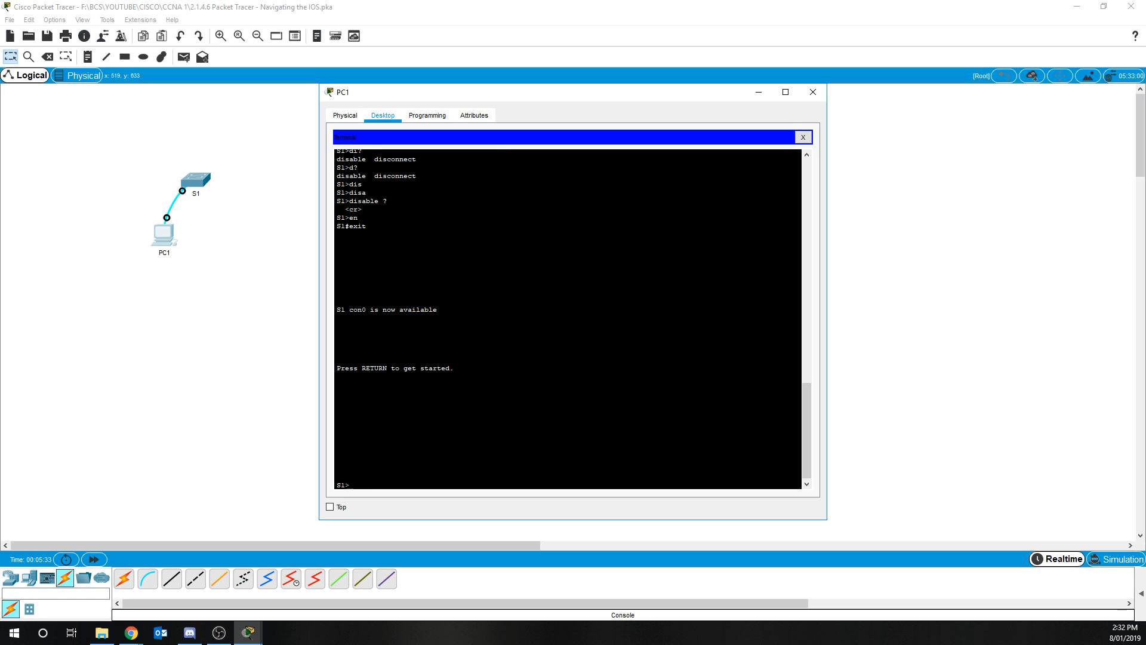
Tab-complete en to enable, check its parameters, enter privileged EXEC mode and list all its commands
{"action": "type", "text": "en"}
{"action": "key", "text": "Tab"}
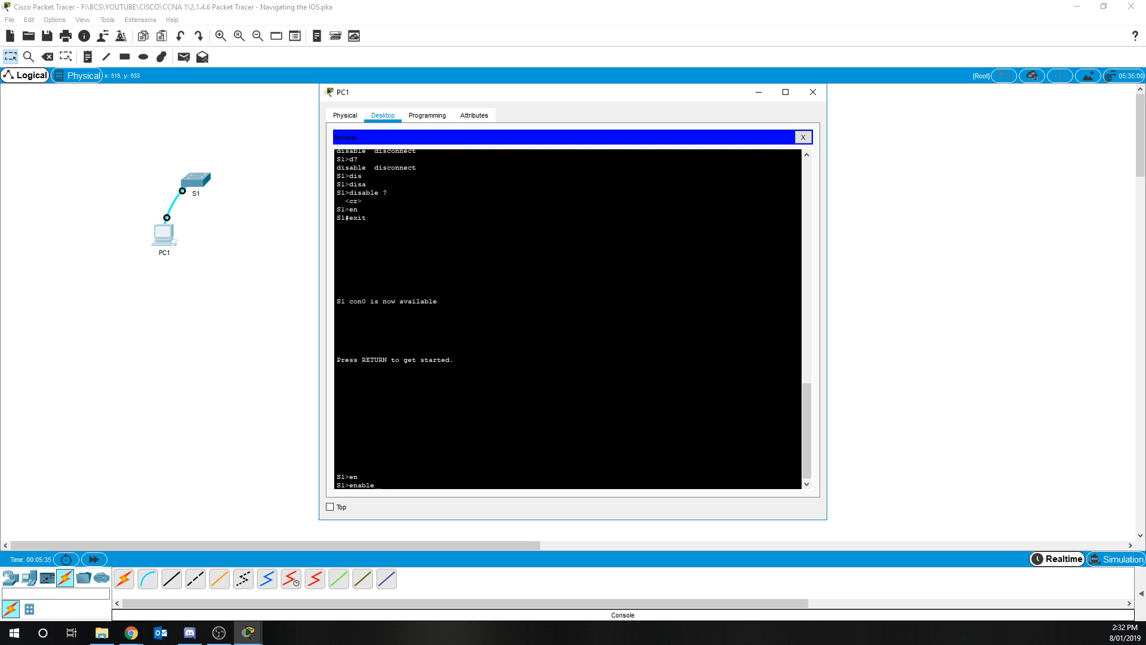
{"action": "type", "text": "?"}
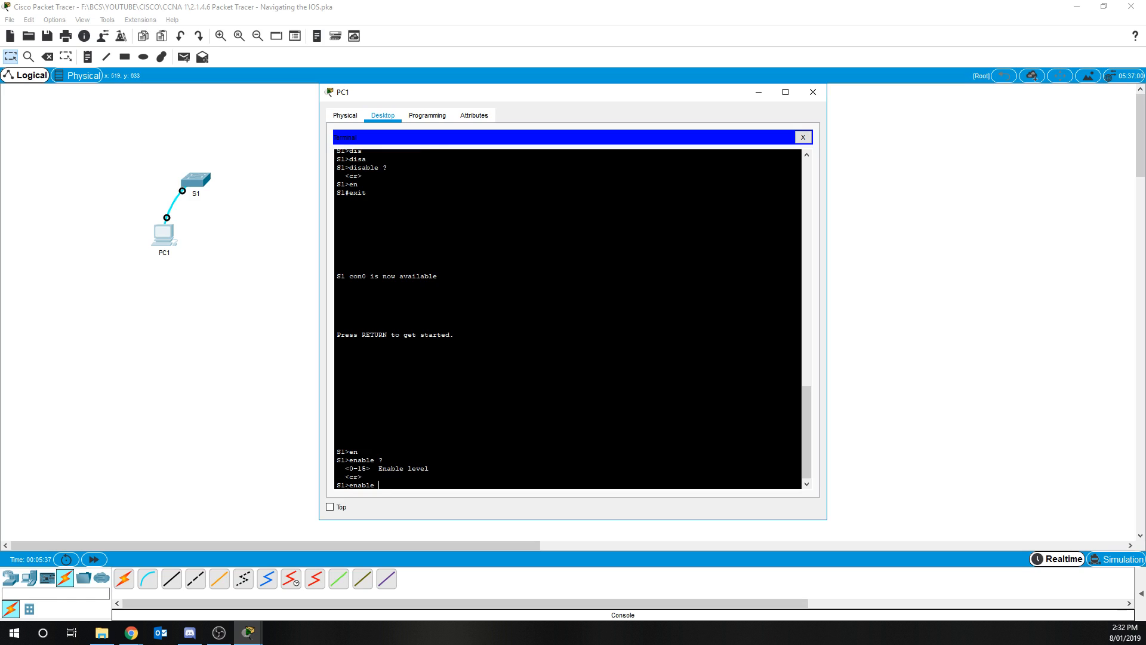
{"action": "key", "text": "Return"}
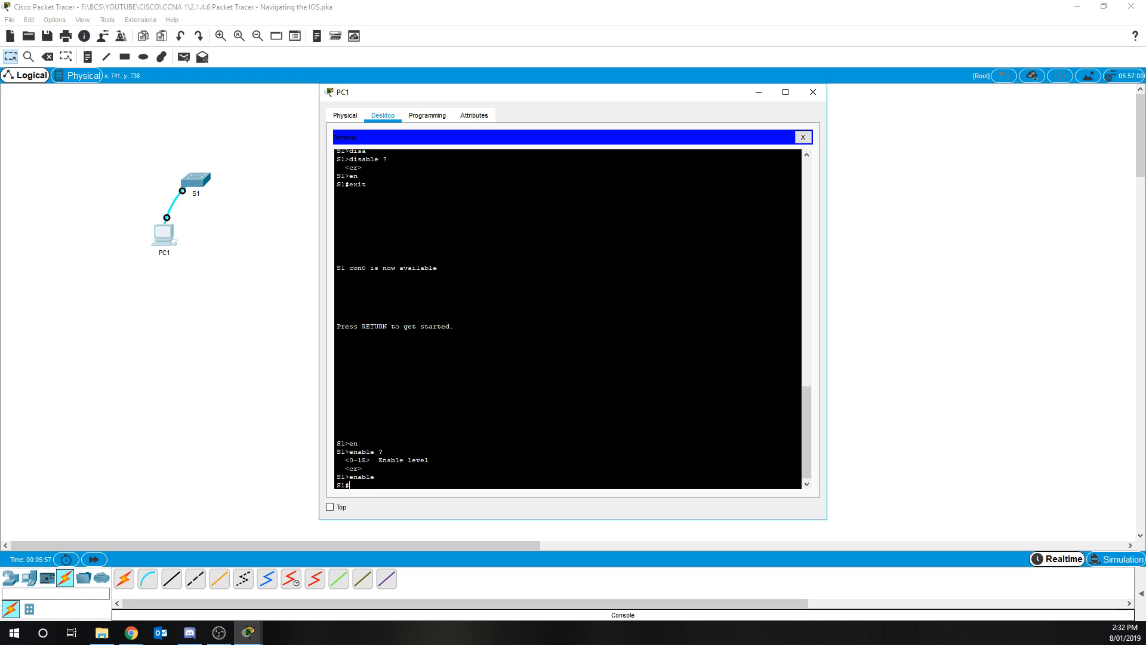
{"action": "type", "text": "?"}
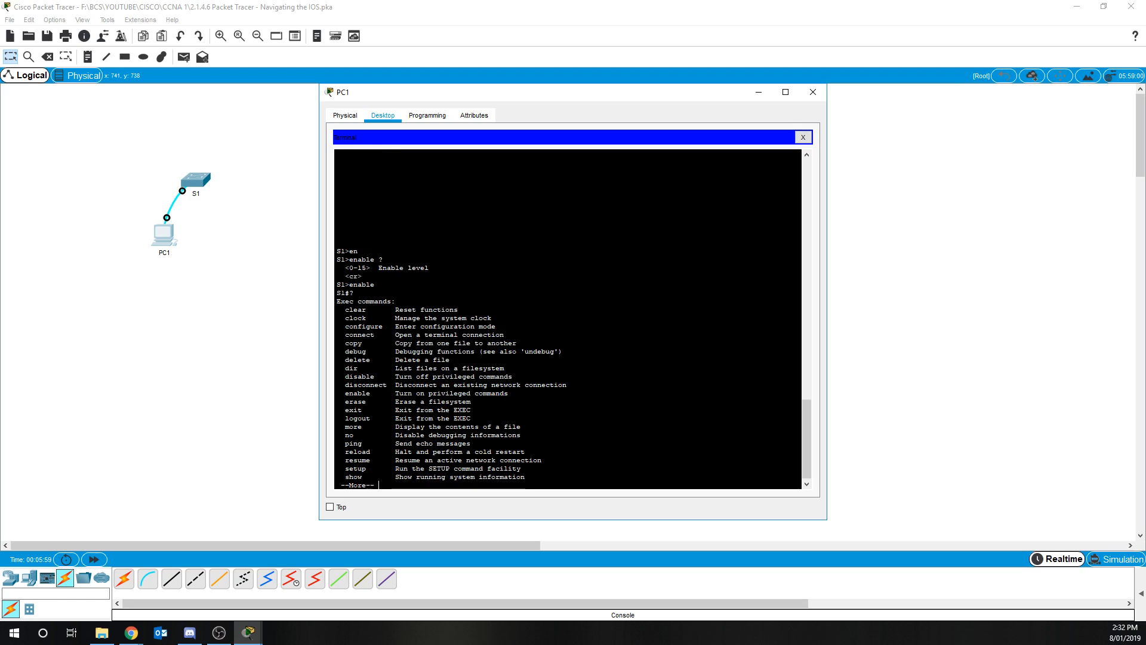
{"action": "key", "text": "space"}
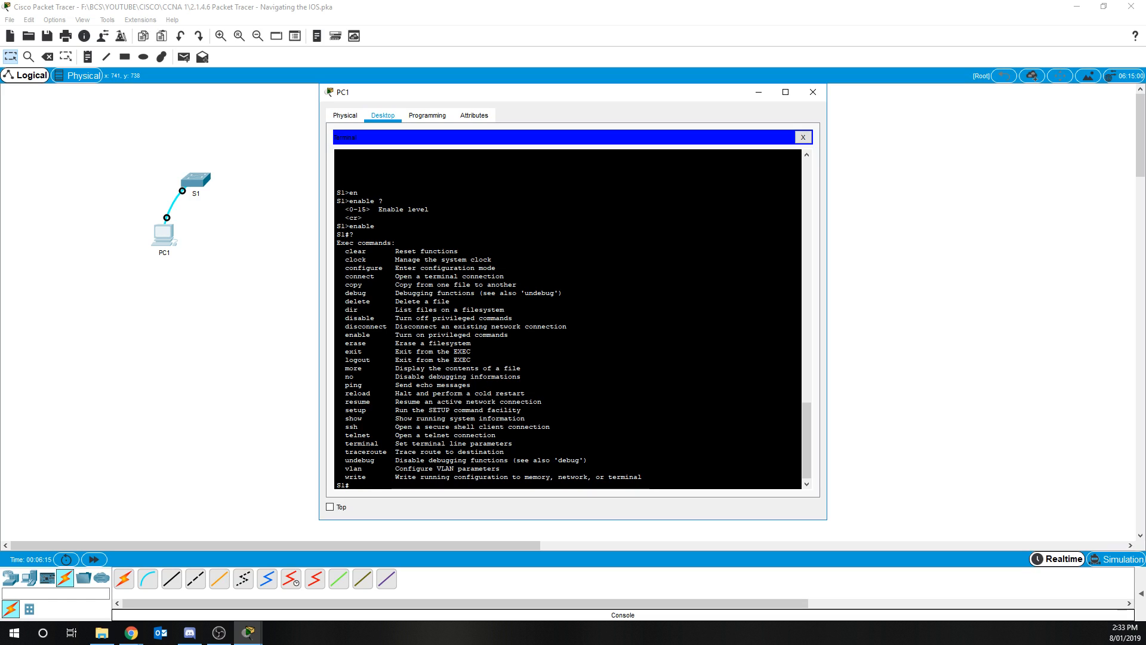
Tab-complete conf and t to configure terminal and enter global configuration mode
{"action": "type", "text": "onmf"}
{"action": "key", "text": "Tab"}
{"action": "type", "text": "t"}
{"action": "key", "text": "Tab"}
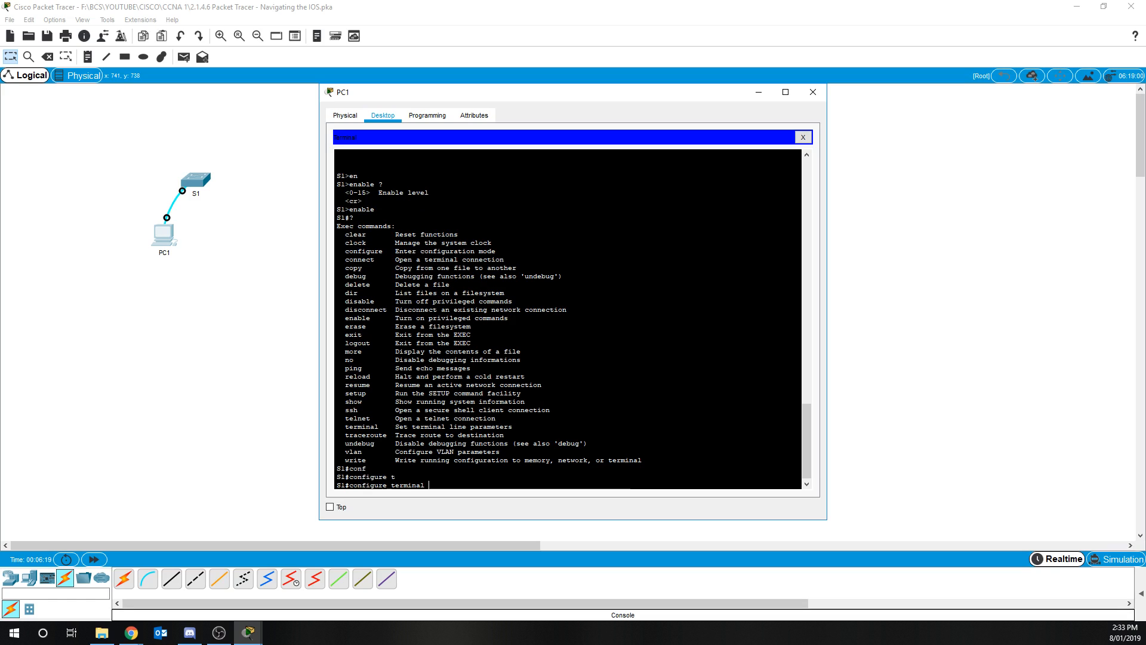
{"action": "key", "text": "Return"}
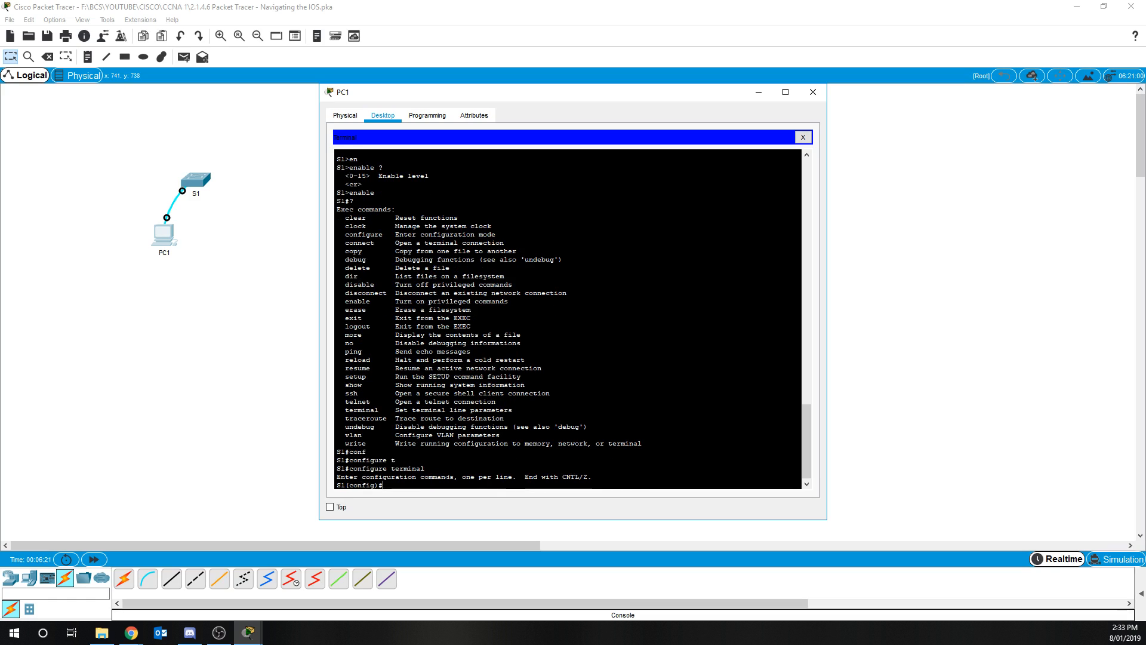
List all global configuration commands, then exit back to privileged EXEC mode
{"action": "type", "text": "?"}
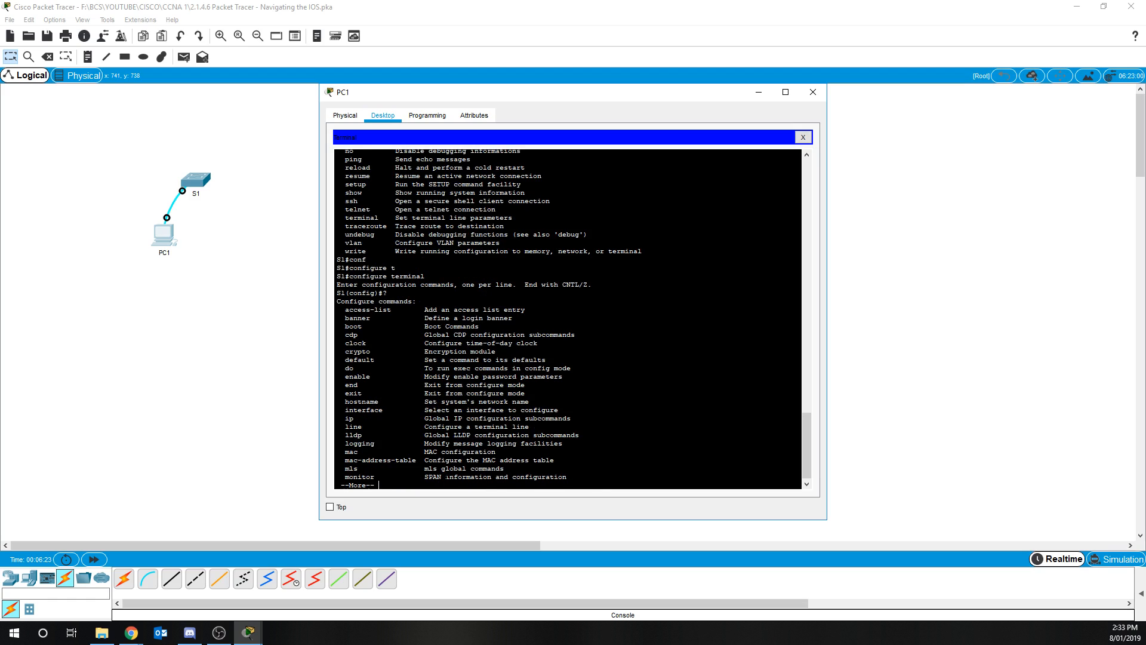
{"action": "key", "text": "space"}
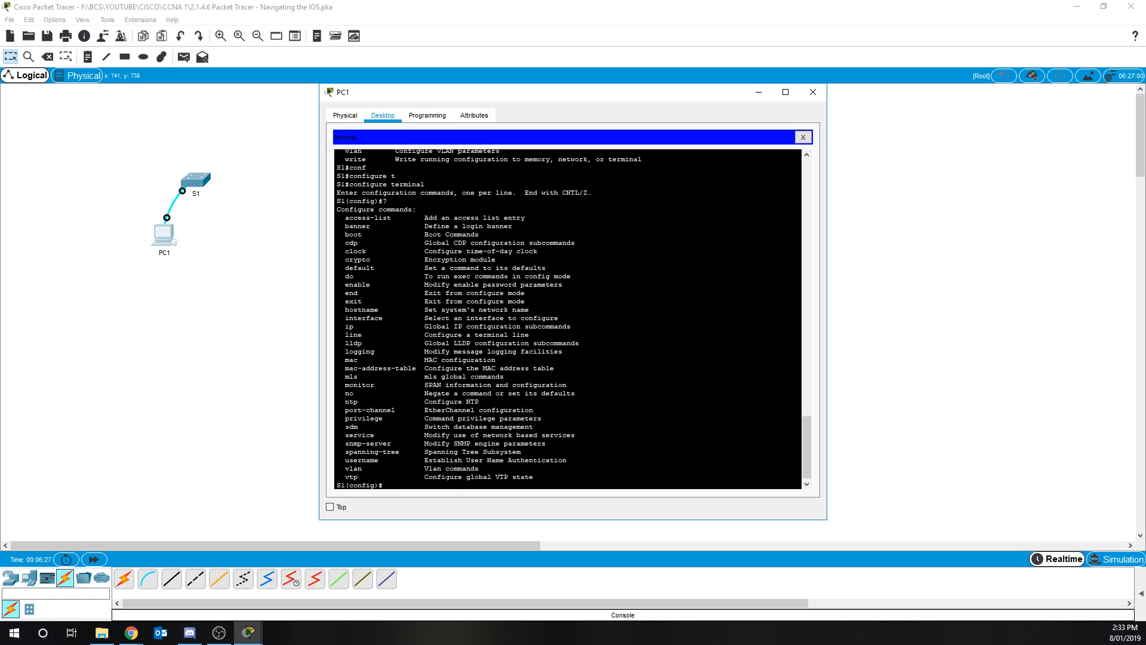
{"action": "type", "text": "exit"}
{"action": "key", "text": "Return"}
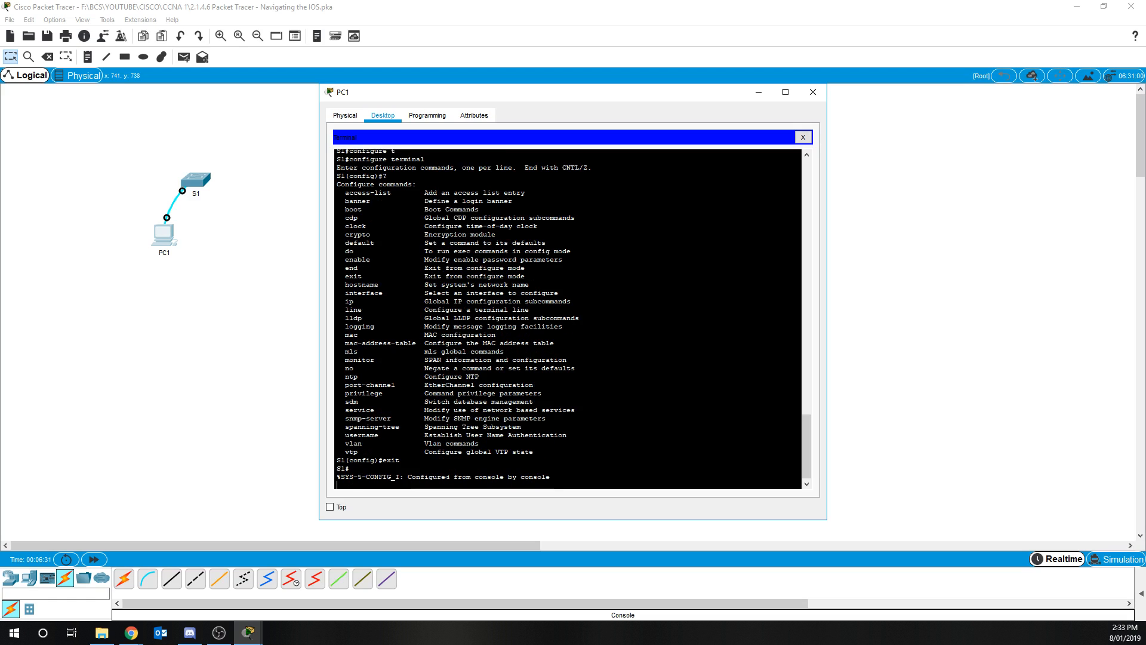
{"action": "key", "text": "Return"}
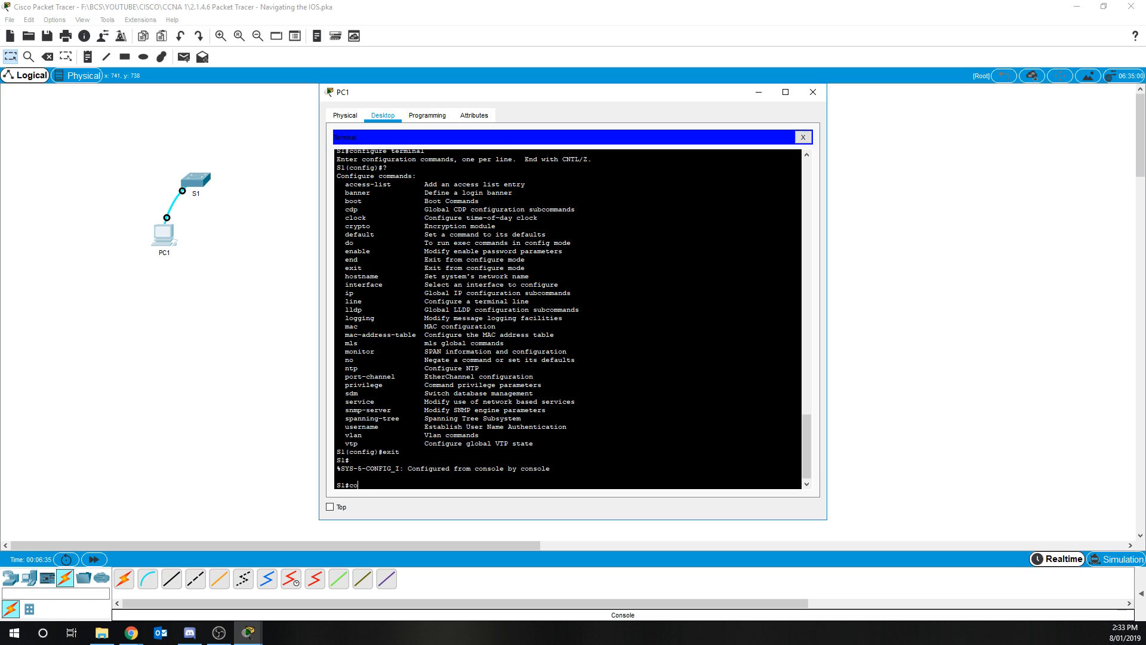
Use ? to list commands starting with co and the parameters of configure and configure terminal
{"action": "type", "text": "?"}
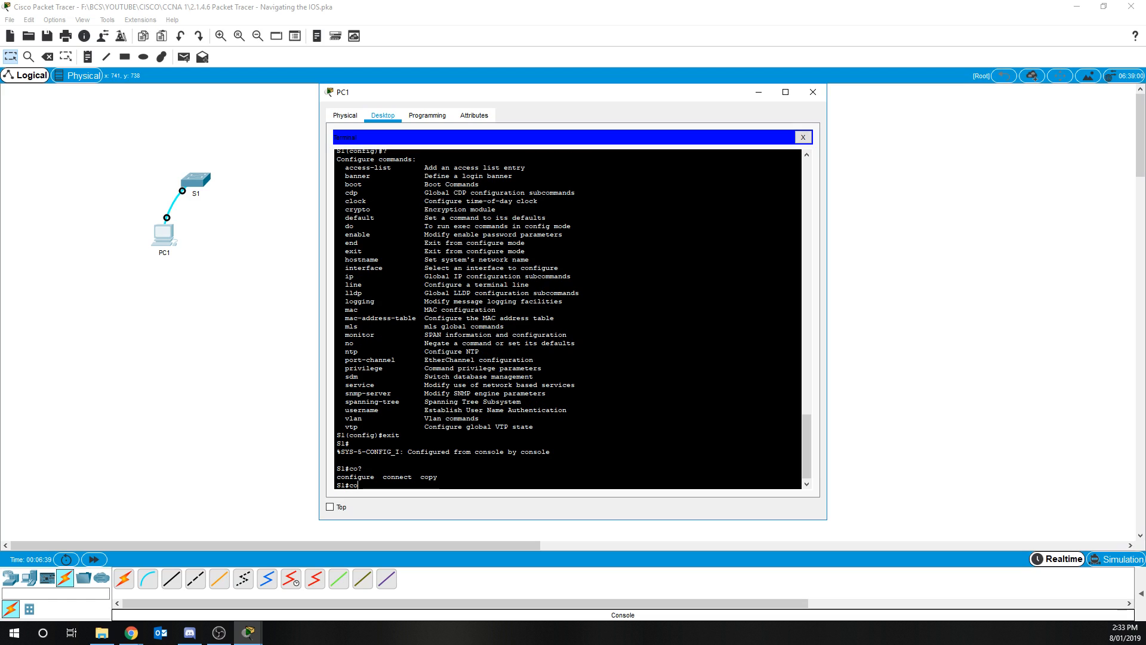
{"action": "type", "text": "nf"}
{"action": "key", "text": "Tab"}
{"action": "type", "text": "?"}
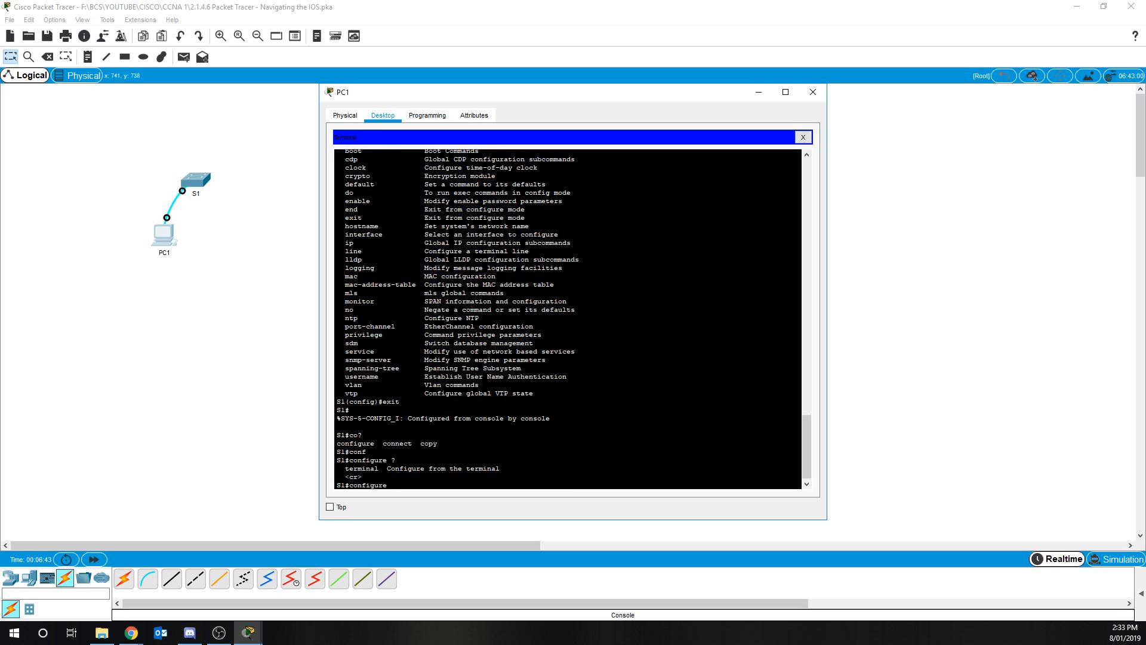
{"action": "type", "text": "twer"}
{"action": "key", "text": "Tab"}
{"action": "key", "text": "BackSpace"}
{"action": "key", "text": "BackSpace"}
{"action": "key", "text": "BackSpace"}
{"action": "type", "text": "er"}
{"action": "key", "text": "Tab"}
{"action": "type", "text": "?"}
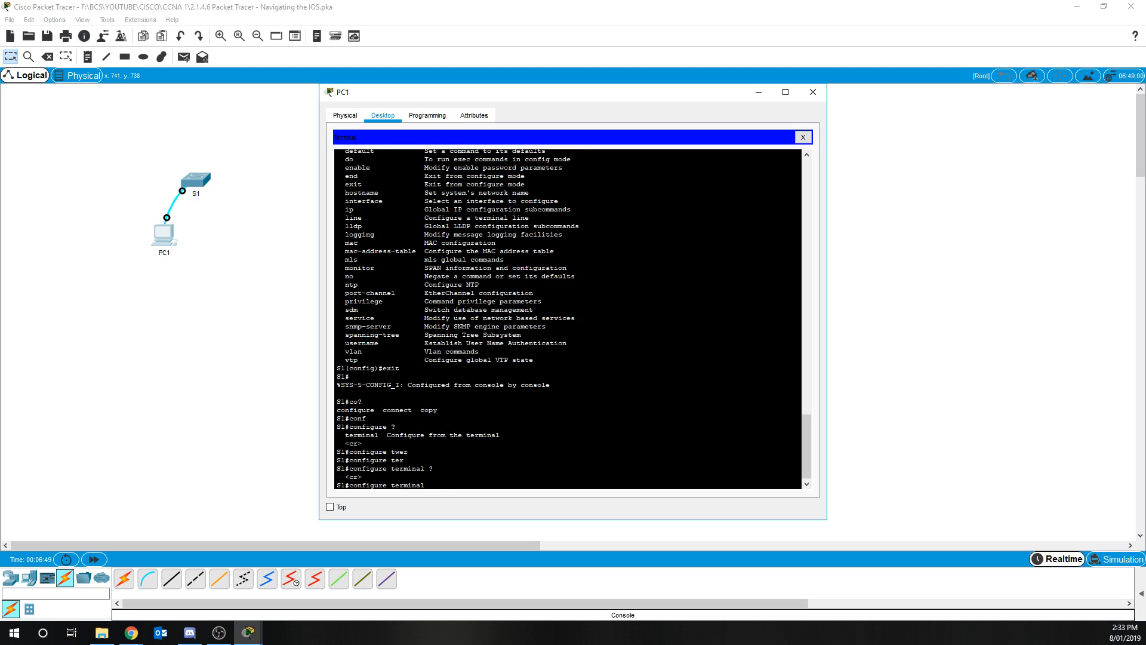
Clear the line, enter global configuration mode with conf t, then exit it
{"action": "key", "text": "BackSpace"}
{"action": "key", "text": "BackSpace"}
{"action": "key", "text": "BackSpace"}
{"action": "key", "text": "BackSpace"}
{"action": "key", "text": "BackSpace"}
{"action": "key", "text": "BackSpace"}
{"action": "key", "text": "BackSpace"}
{"action": "key", "text": "BackSpace"}
{"action": "key", "text": "BackSpace"}
{"action": "key", "text": "BackSpace"}
{"action": "key", "text": "BackSpace"}
{"action": "key", "text": "BackSpace"}
{"action": "key", "text": "BackSpace"}
{"action": "key", "text": "BackSpace"}
{"action": "key", "text": "BackSpace"}
{"action": "key", "text": "BackSpace"}
{"action": "key", "text": "BackSpace"}
{"action": "key", "text": "BackSpace"}
{"action": "type", "text": "conf t"}
{"action": "key", "text": "Return"}
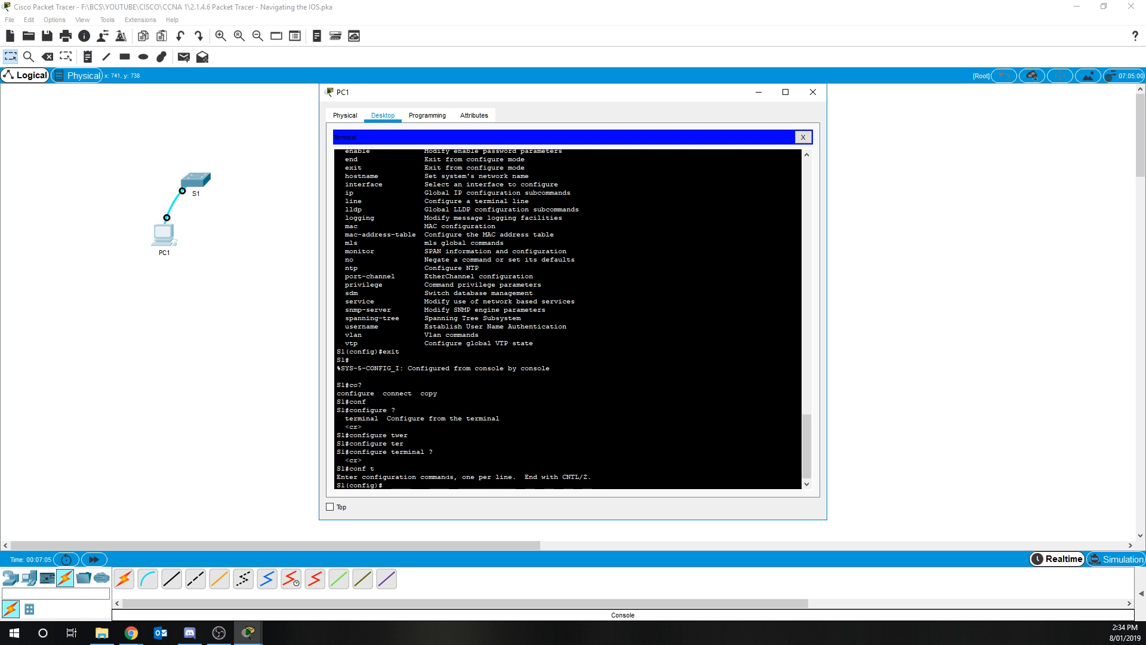
{"action": "type", "text": "exit"}
{"action": "key", "text": "Return"}
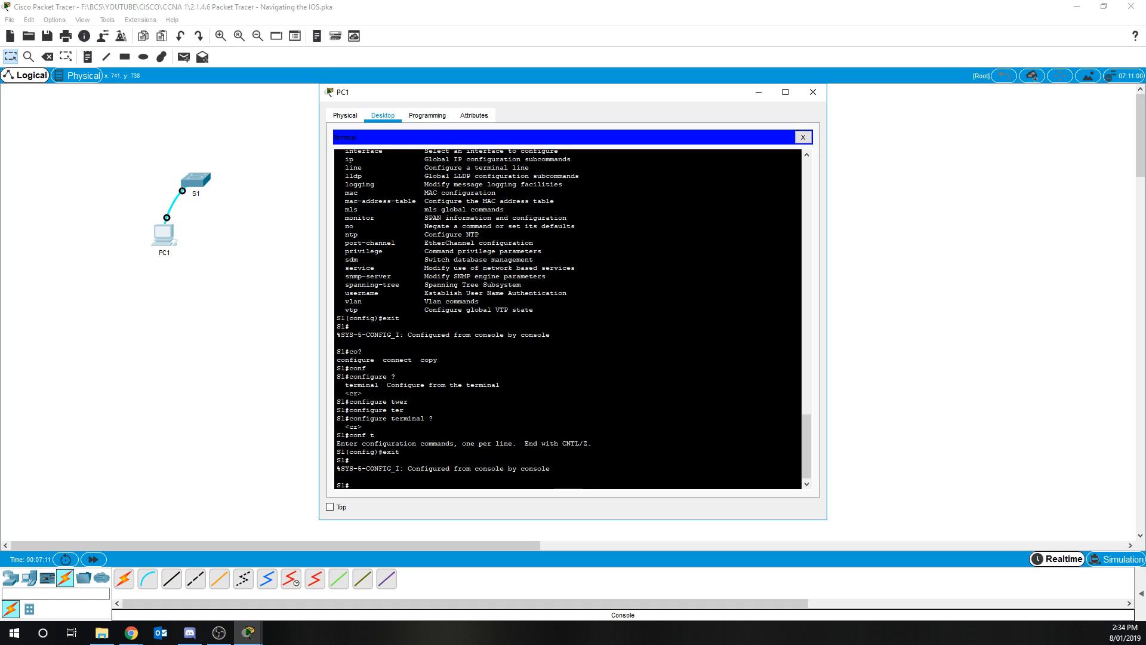
Exit the console session and restart it at the user EXEC prompt
{"action": "type", "text": "exit"}
{"action": "key", "text": "Return"}
{"action": "key", "text": "Return"}
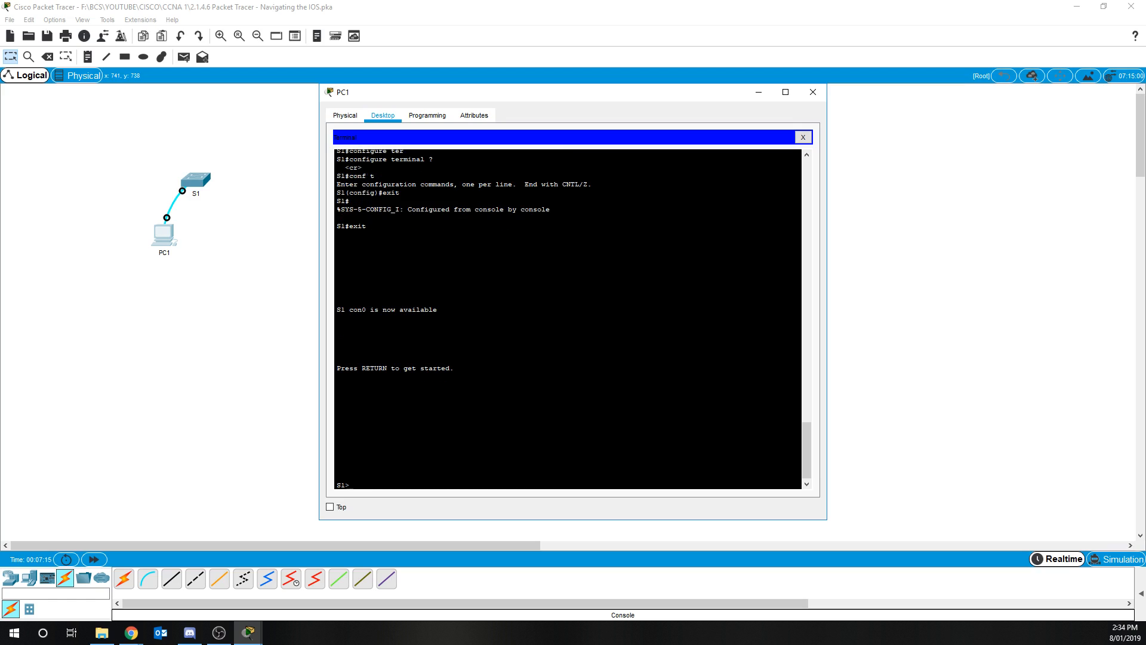
Try end at the user EXEC prompt, abort the name lookup, and re-enter privileged EXEC with en
{"action": "type", "text": "end"}
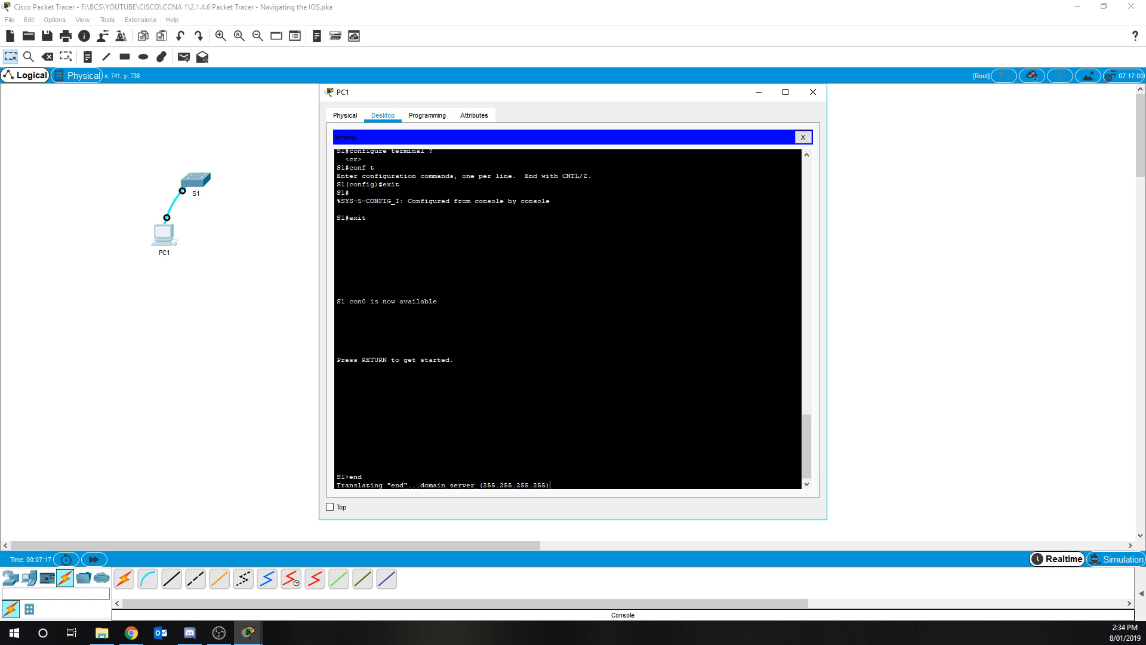
{"action": "key", "text": "ctrl+shift+6"}
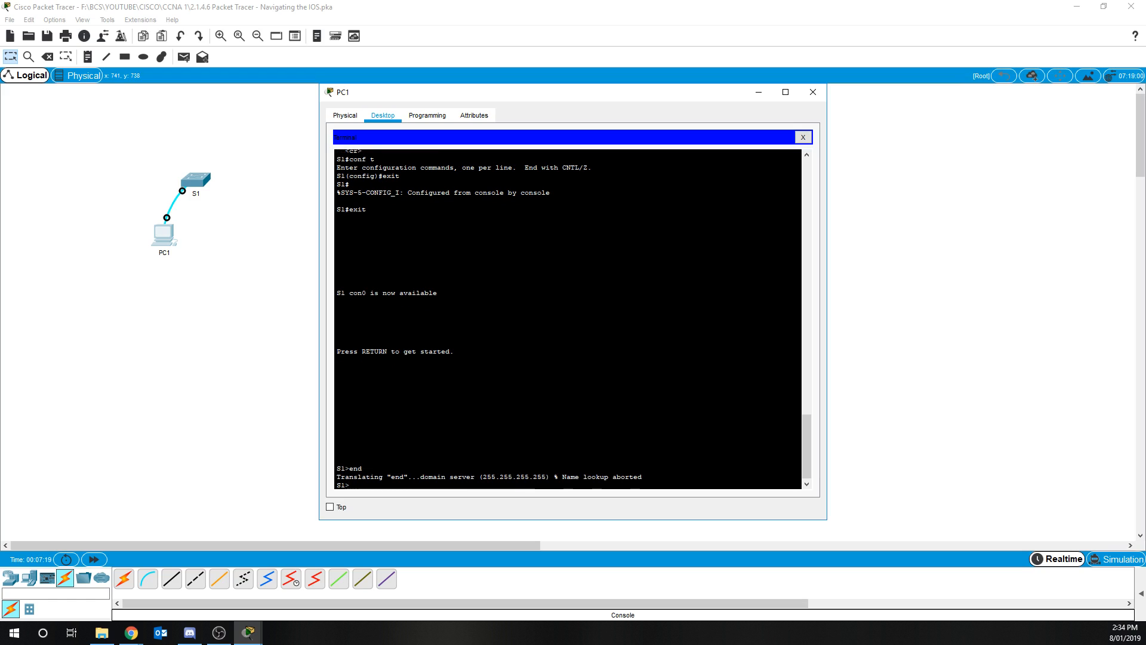
{"action": "type", "text": "en"}
{"action": "key", "text": "Return"}
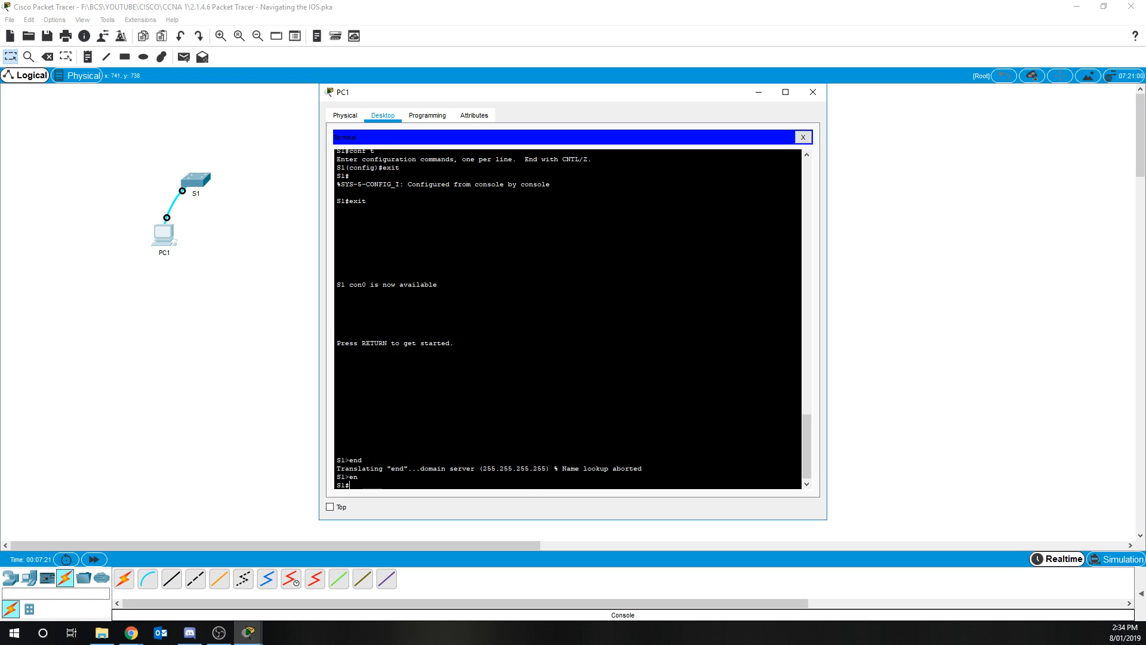
Enter global configuration mode with conf t and leave it with end
{"action": "type", "text": "conf t"}
{"action": "key", "text": "Return"}
{"action": "type", "text": "end"}
{"action": "key", "text": "Return"}
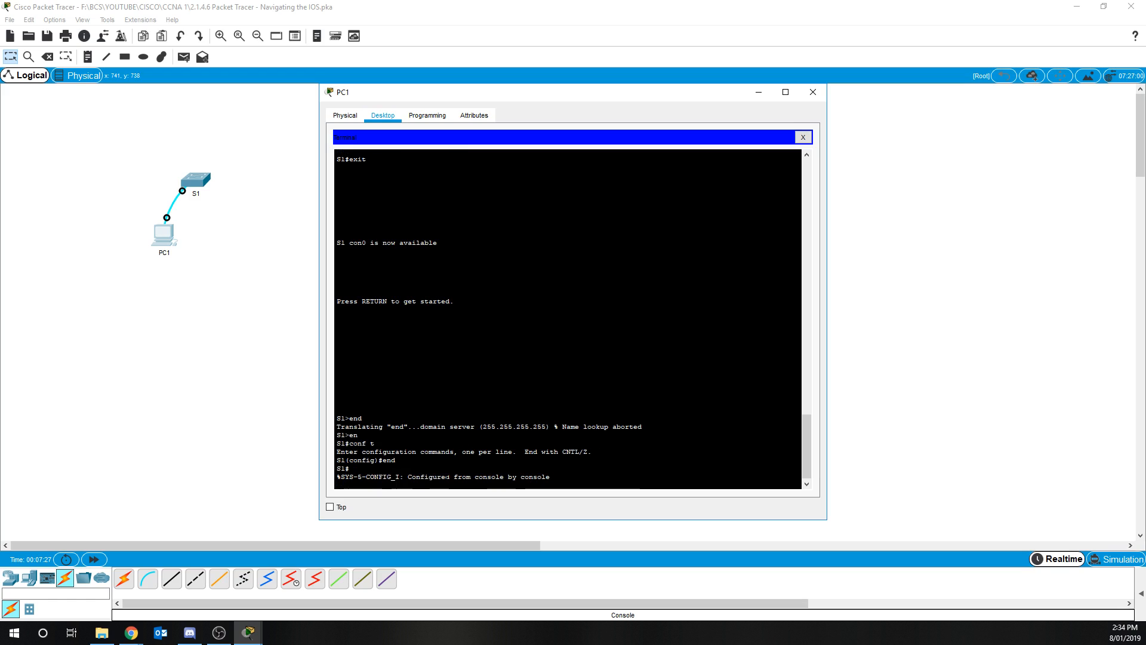
Try the end command at the privileged EXEC prompt
{"action": "key", "text": "Return"}
{"action": "type", "text": "end"}
{"action": "key", "text": "Return"}
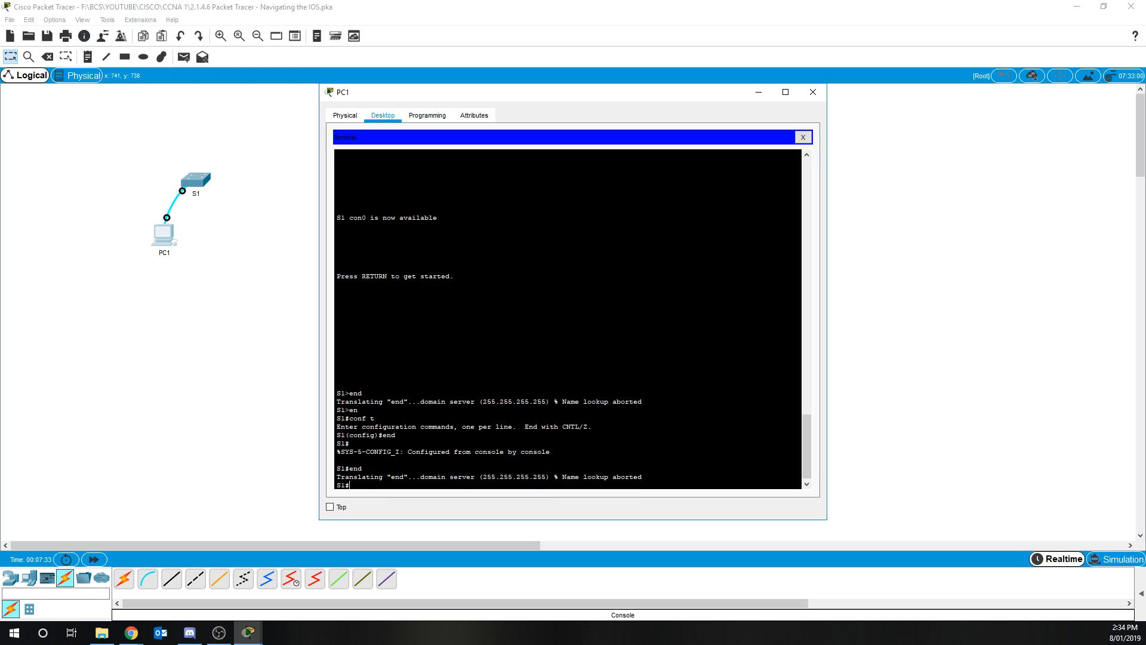
{"action": "key", "text": "Return"}
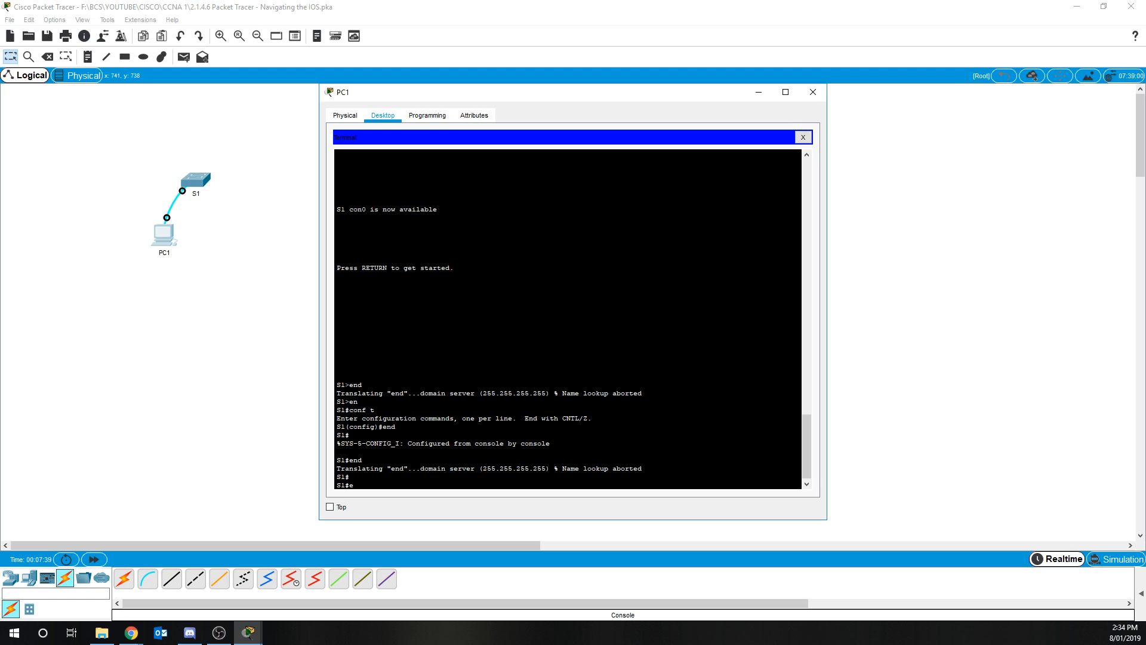
Close the session with exit and restart it back at the user EXEC prompt
{"action": "type", "text": "eexit"}
{"action": "key", "text": "BackSpace"}
{"action": "key", "text": "BackSpace"}
{"action": "key", "text": "BackSpace"}
{"action": "key", "text": "BackSpace"}
{"action": "type", "text": "xit"}
{"action": "key", "text": "Return"}
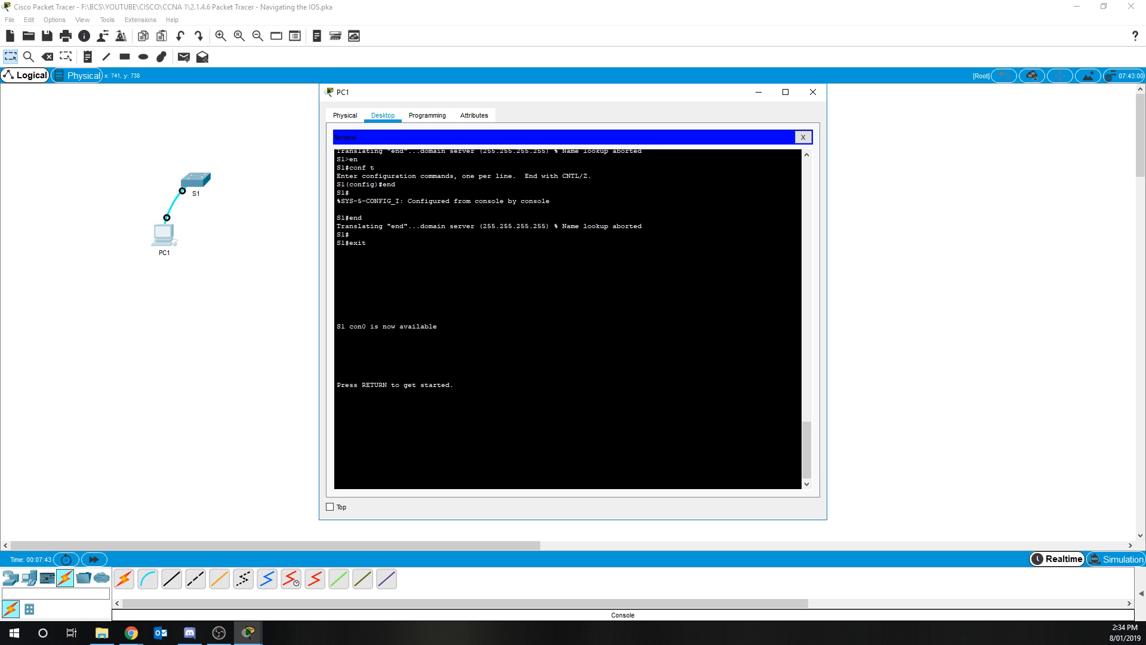
{"action": "key", "text": "Return"}
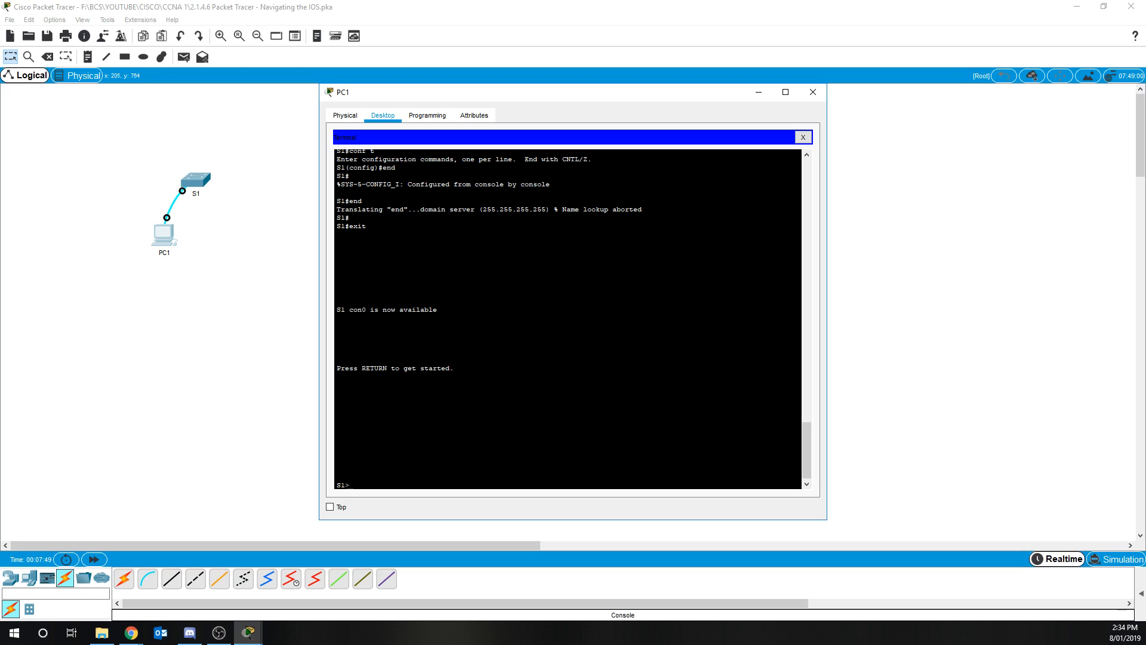
{"action": "scroll", "coordinate": [567, 316], "scroll_direction": "up", "scroll_amount": 6}
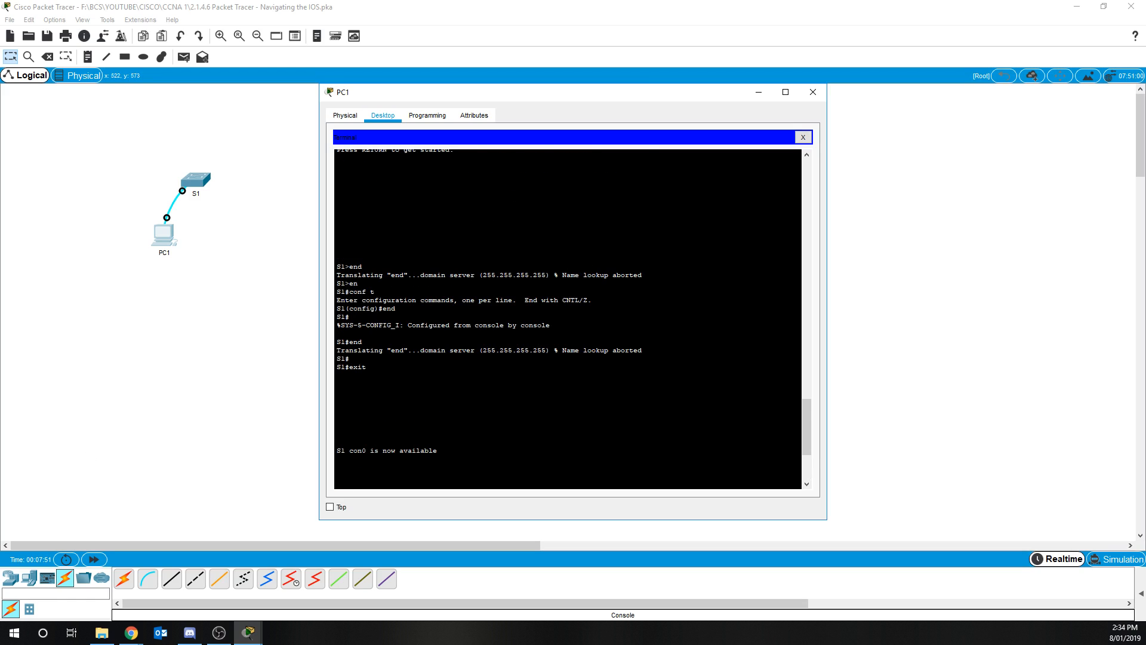
{"action": "mouse_move", "coordinate": [807, 413]}
{"action": "left_mouse_down"}
{"action": "mouse_move", "coordinate": [804, 469]}
{"action": "mouse_move", "coordinate": [791, 412]}
{"action": "left_mouse_up"}
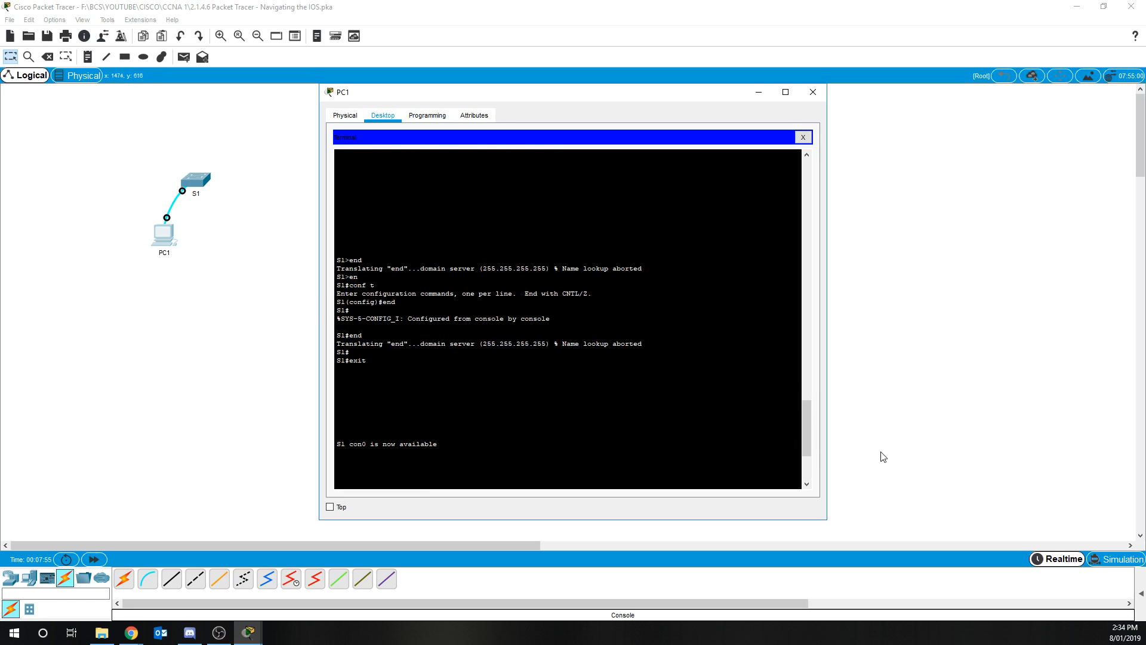